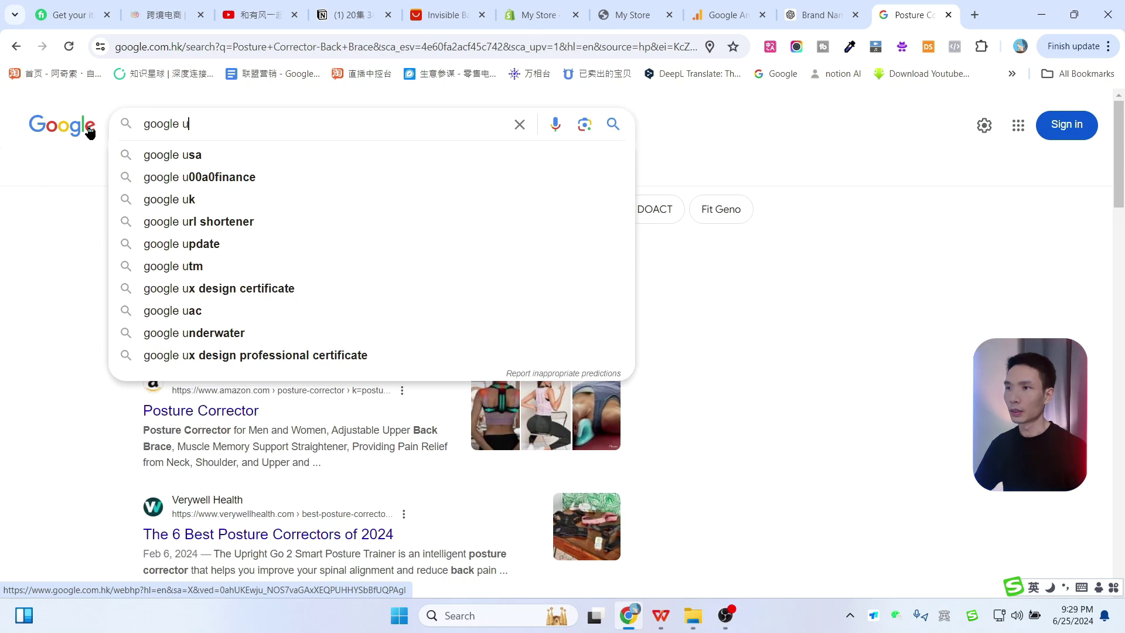
Search for "google usa" and open the Google USA result
text(sa)
key(Return)
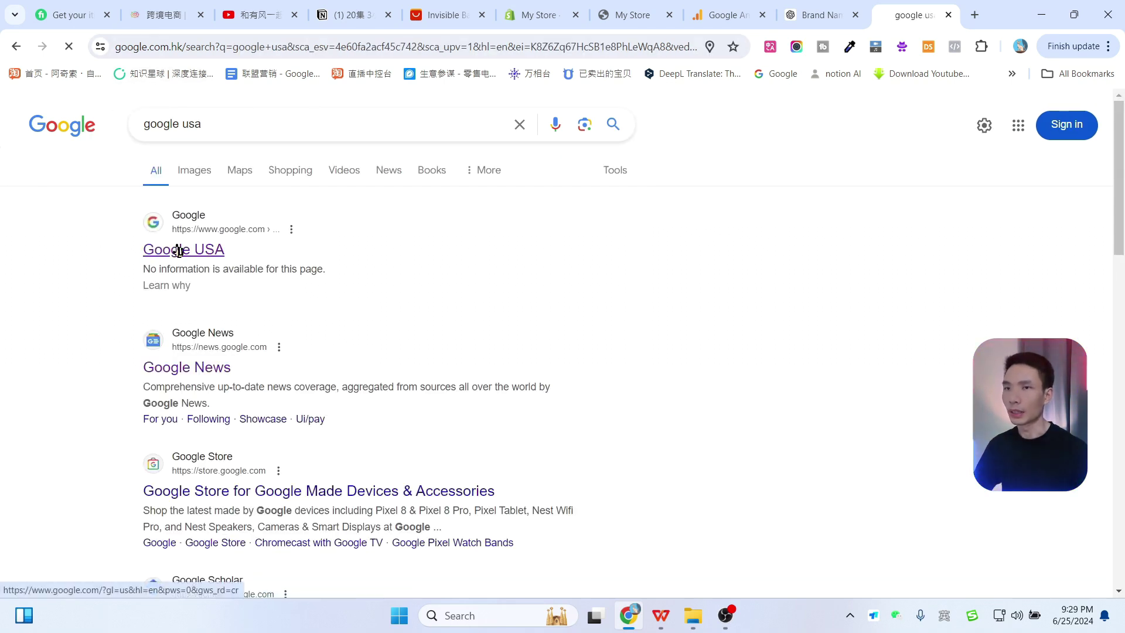
click(178, 250)
Search the US version of Google for "Posture Corrector-Back Brace" and look over the sponsored results
click(430, 263)
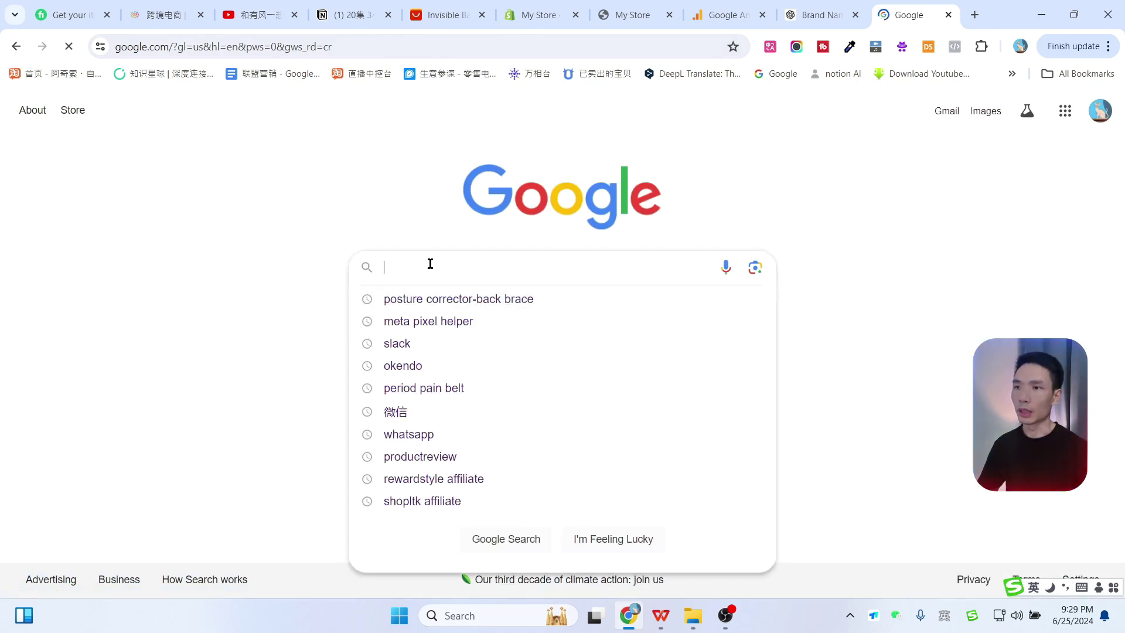
text(Posture Corrector-Back Brace)
key(Return)
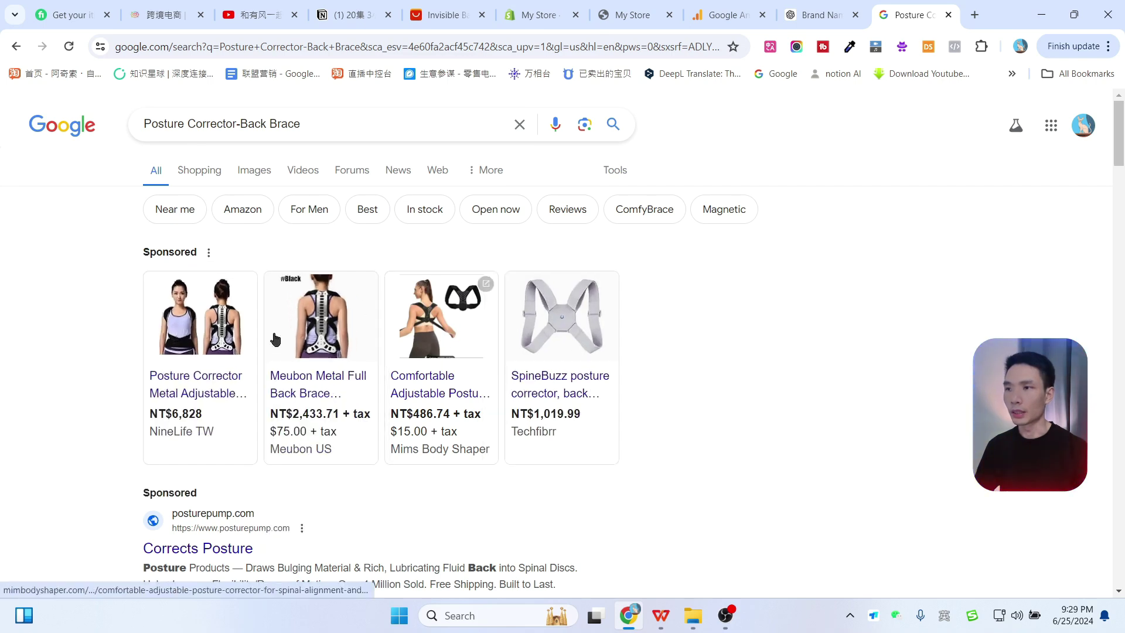
scroll(731, 302, down, 5)
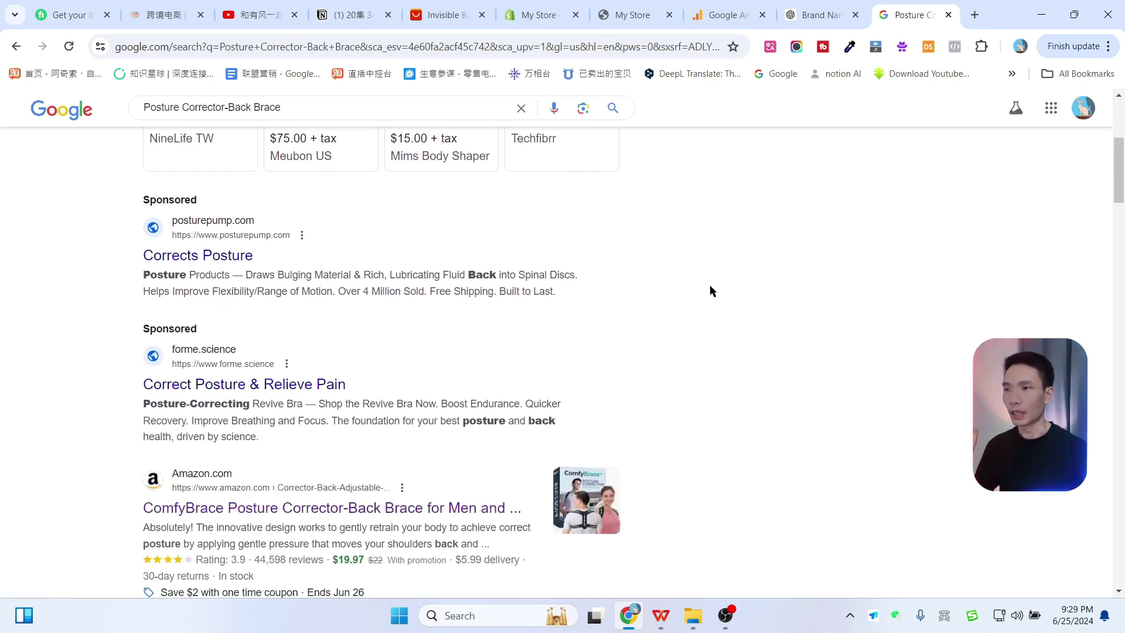
scroll(707, 281, up, 5)
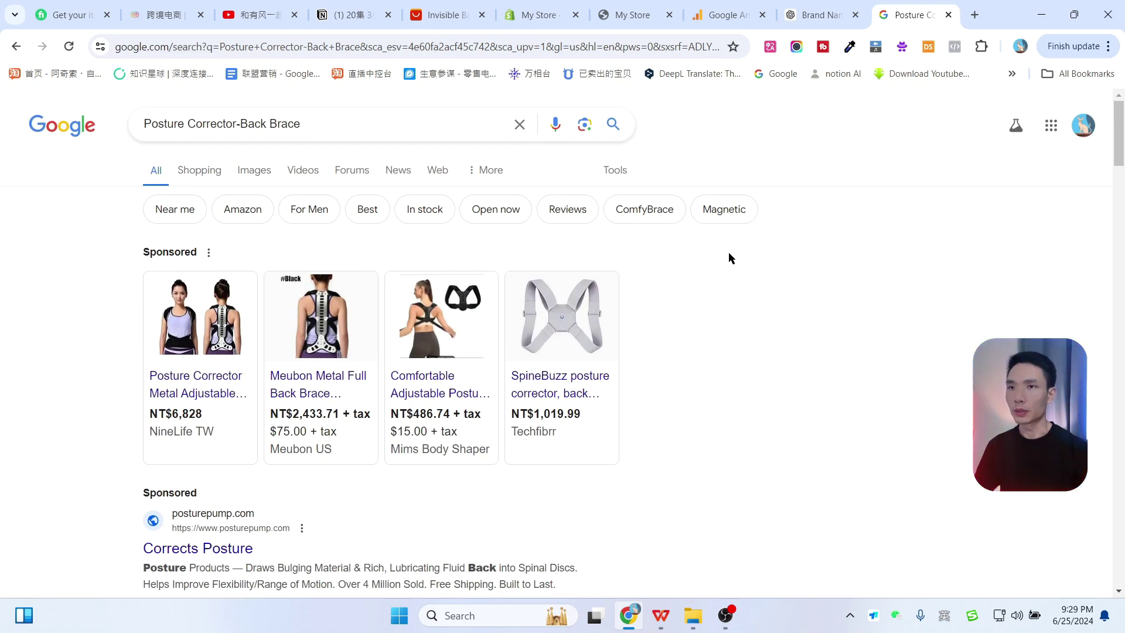
Search for "ads google" and open the main Google Ads site from the results
drag(301, 124, 83, 126)
text(ads)
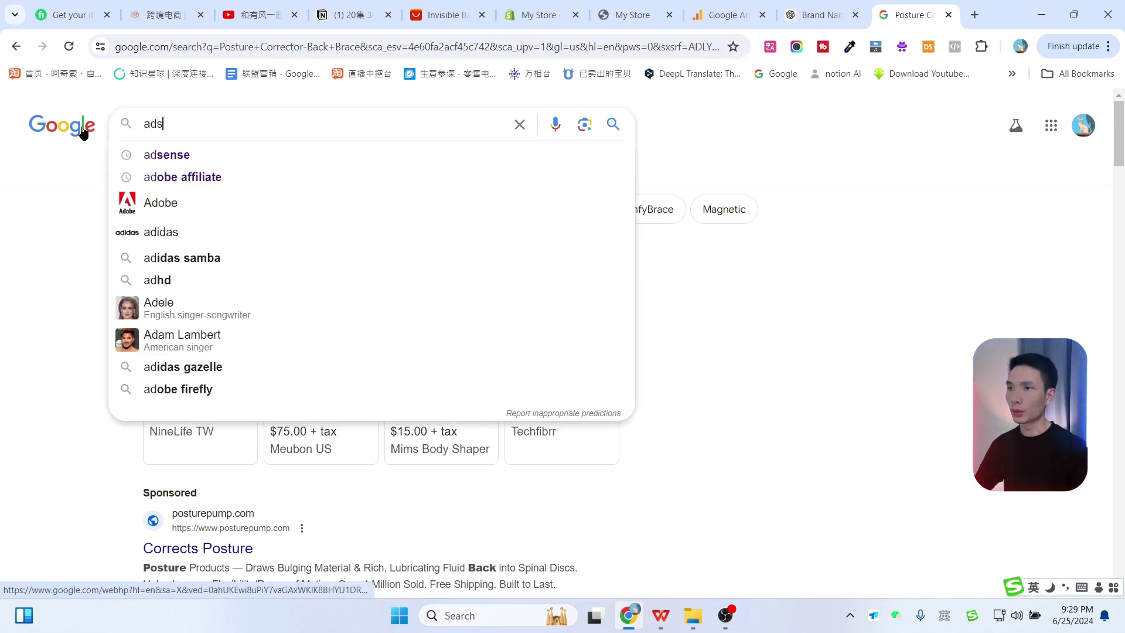
text( google)
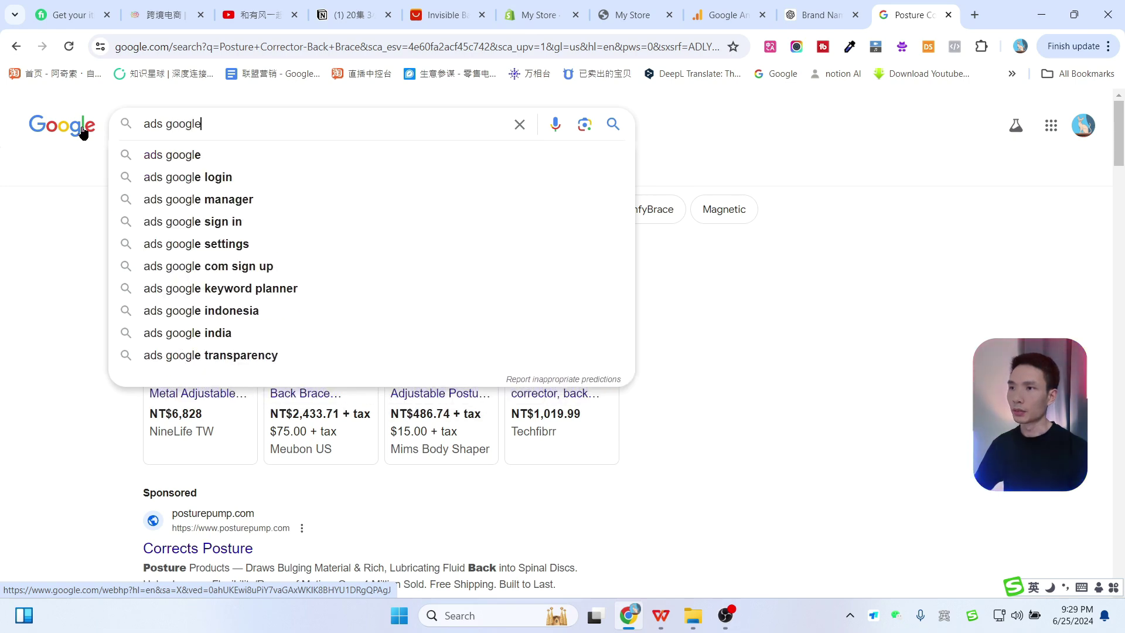
scroll(206, 264, down, 5)
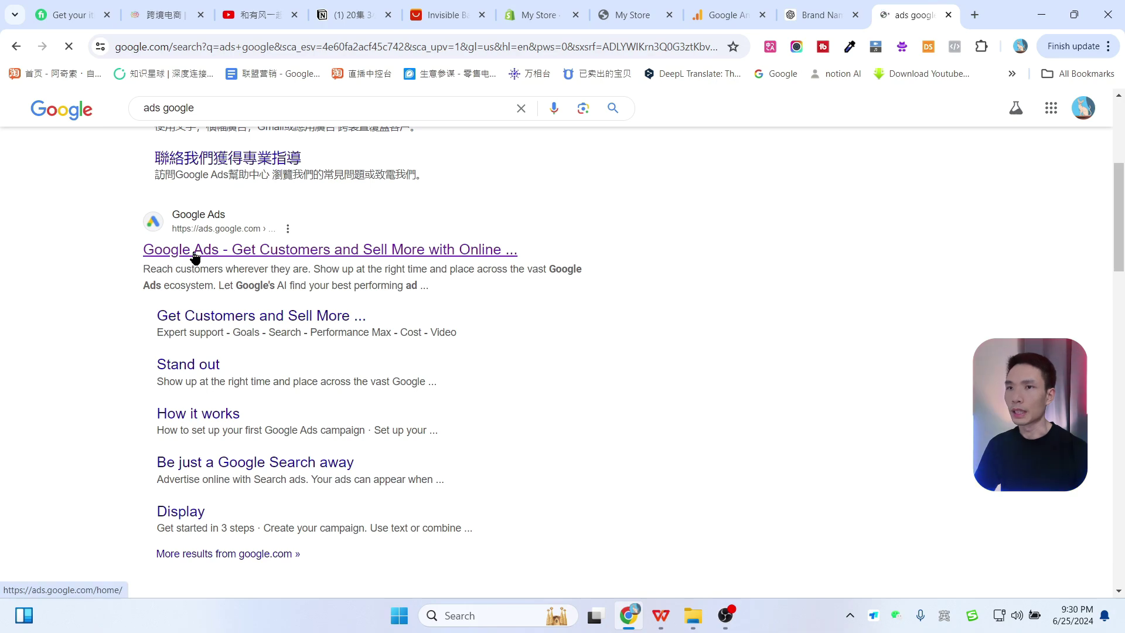
click(195, 252)
Change the Google Ads site's region and language to 中国 - 中文 (简体中文)
scroll(1122, 572, down, 20)
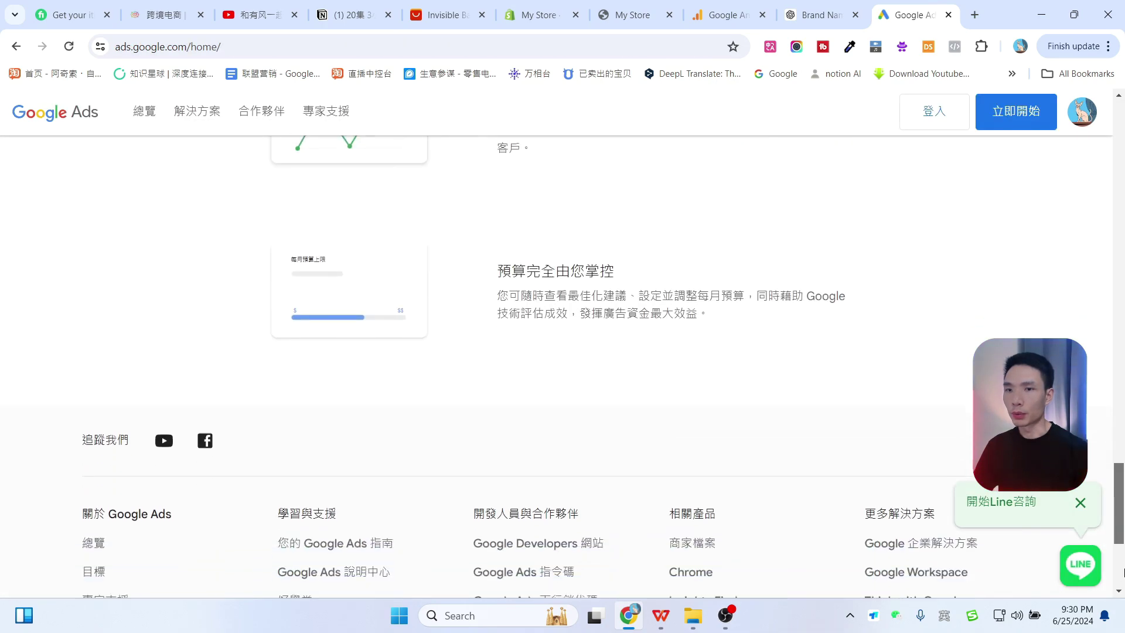
scroll(1123, 571, down, 5)
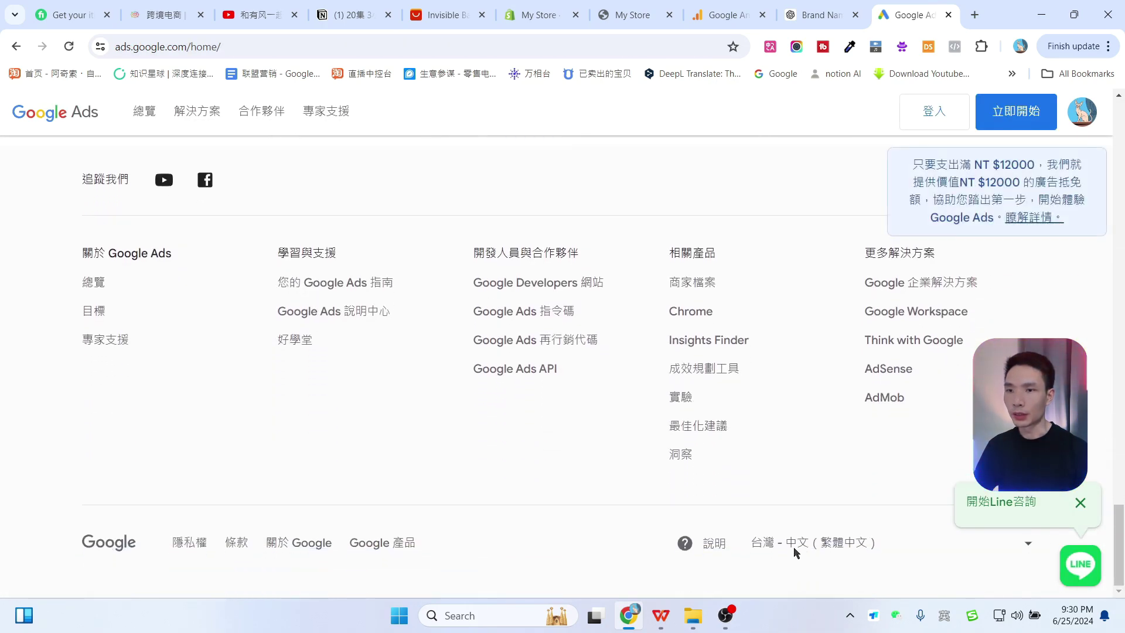
click(850, 546)
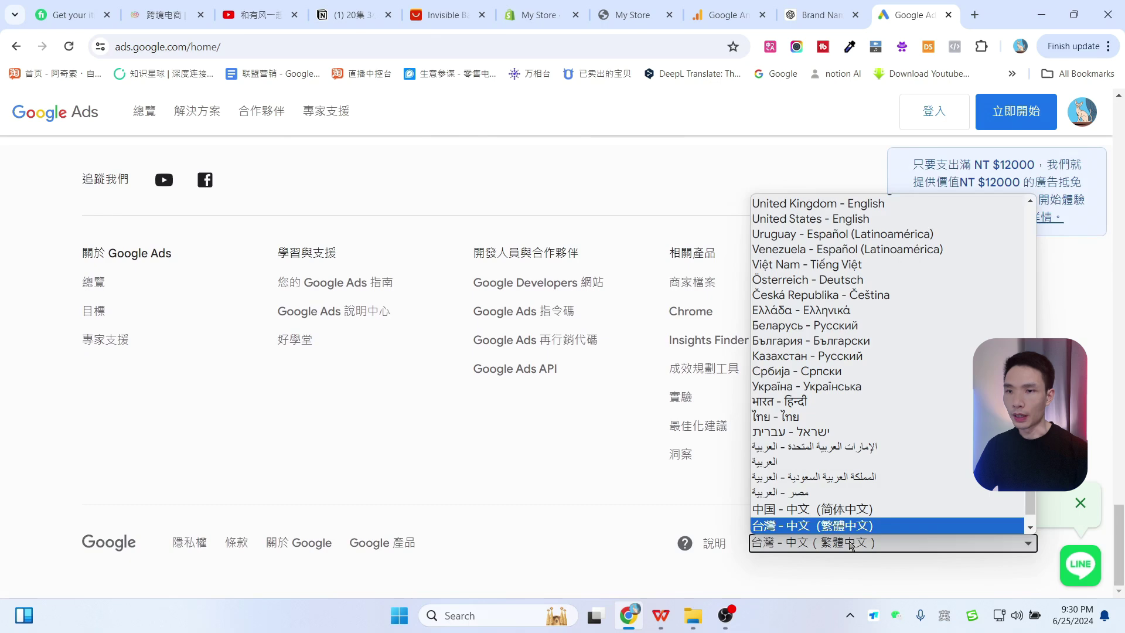
click(836, 509)
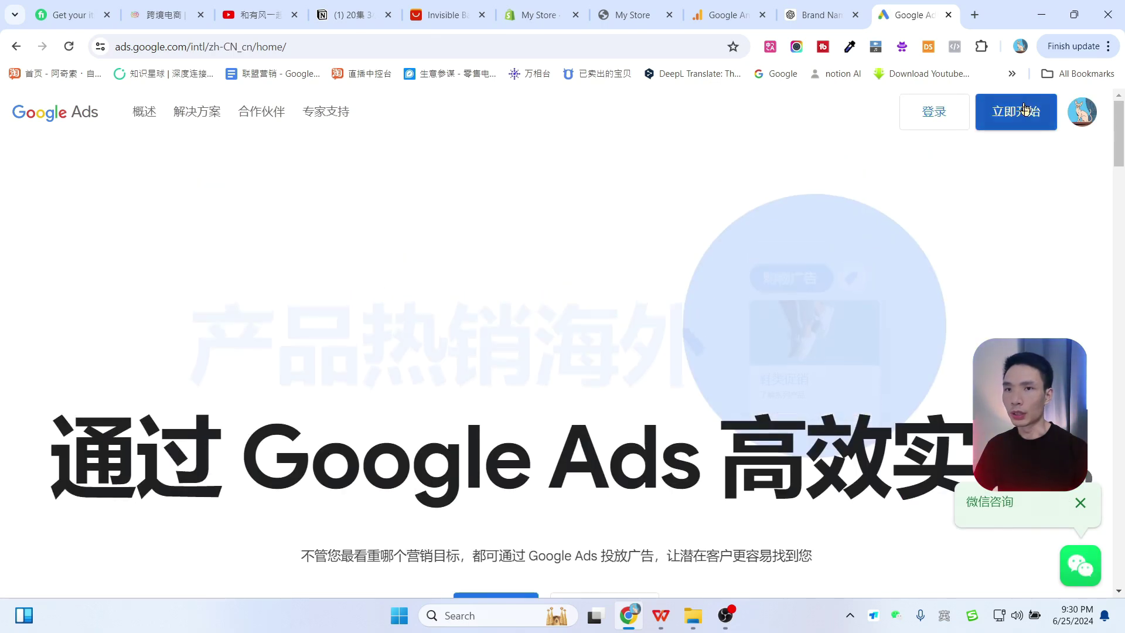
Enter the Google Ads account from the home page and dismiss the unauthorized activity notice
click(1023, 110)
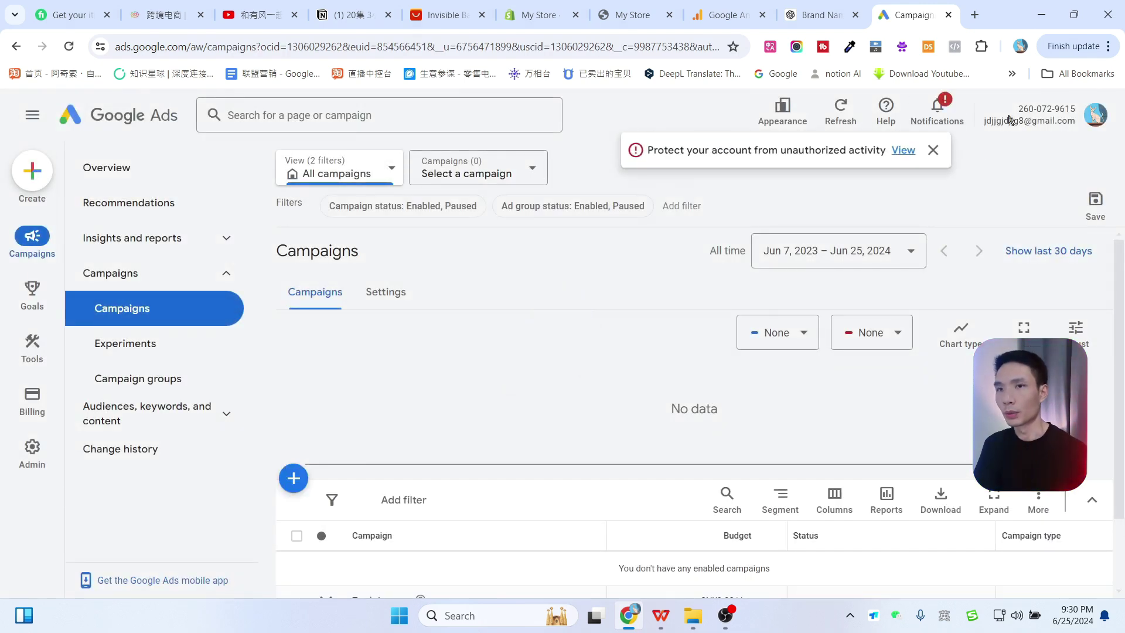
click(933, 150)
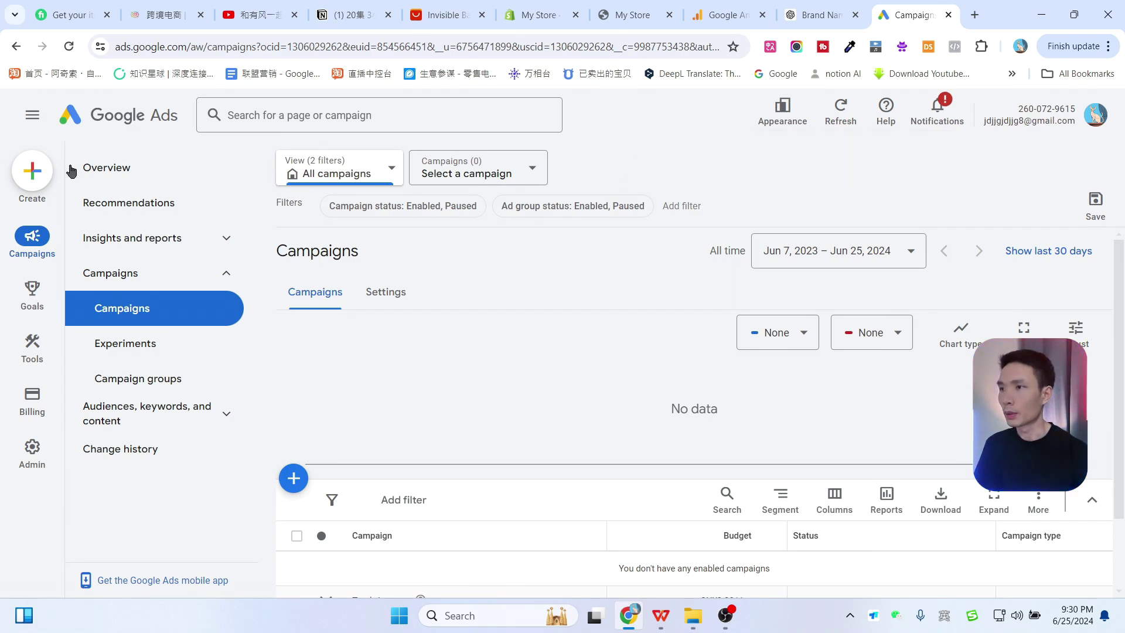
Create a new campaign and choose Sales as its objective
click(30, 174)
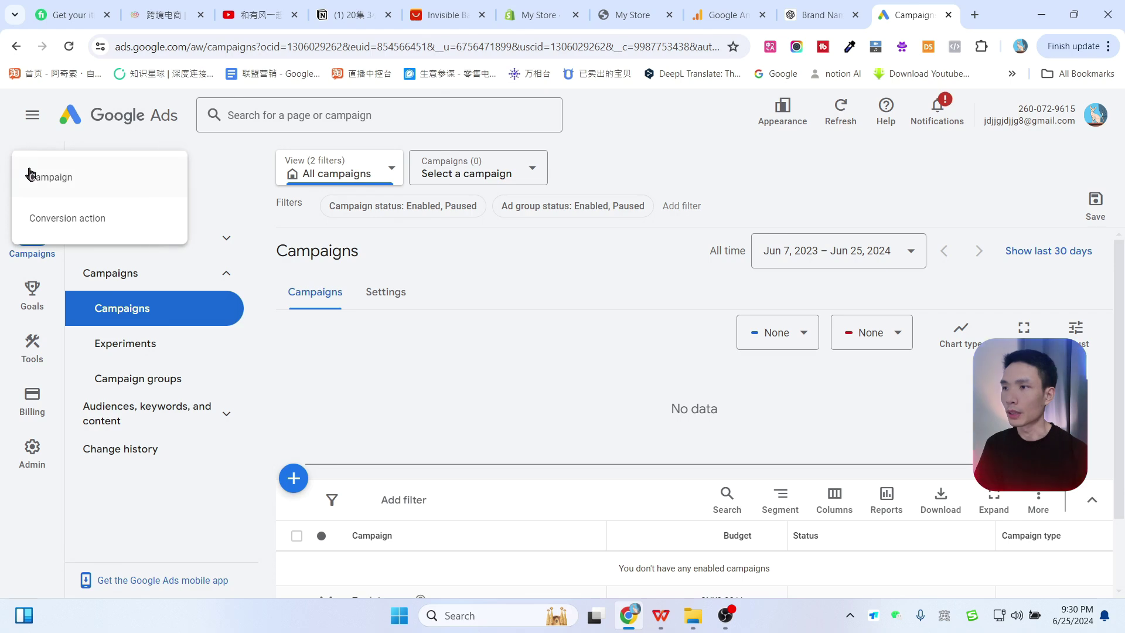
click(62, 184)
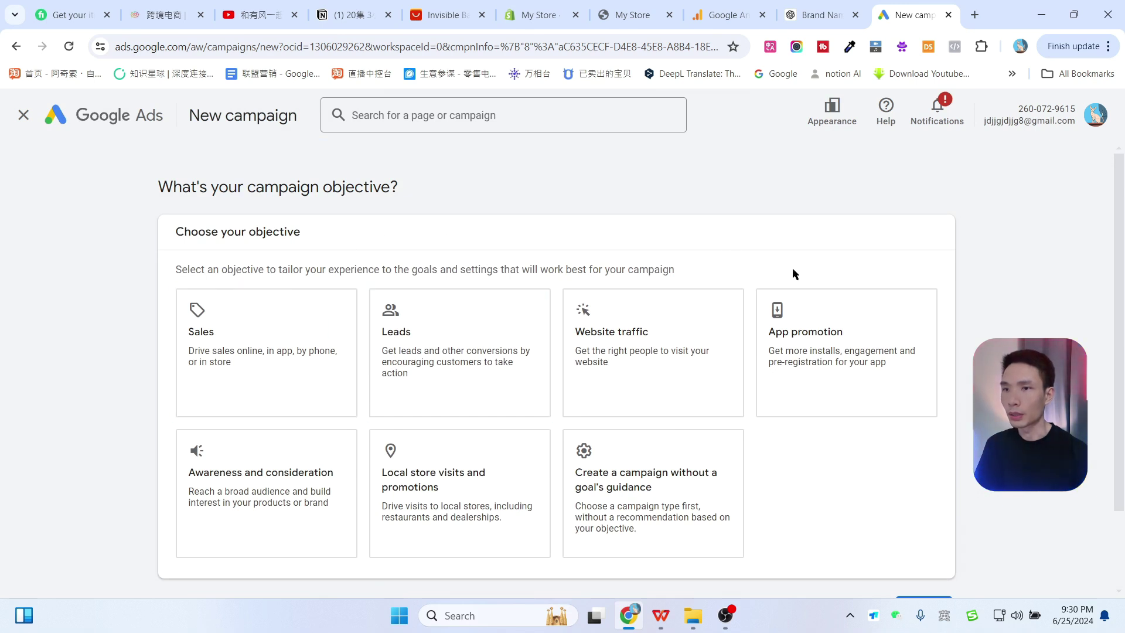
click(250, 353)
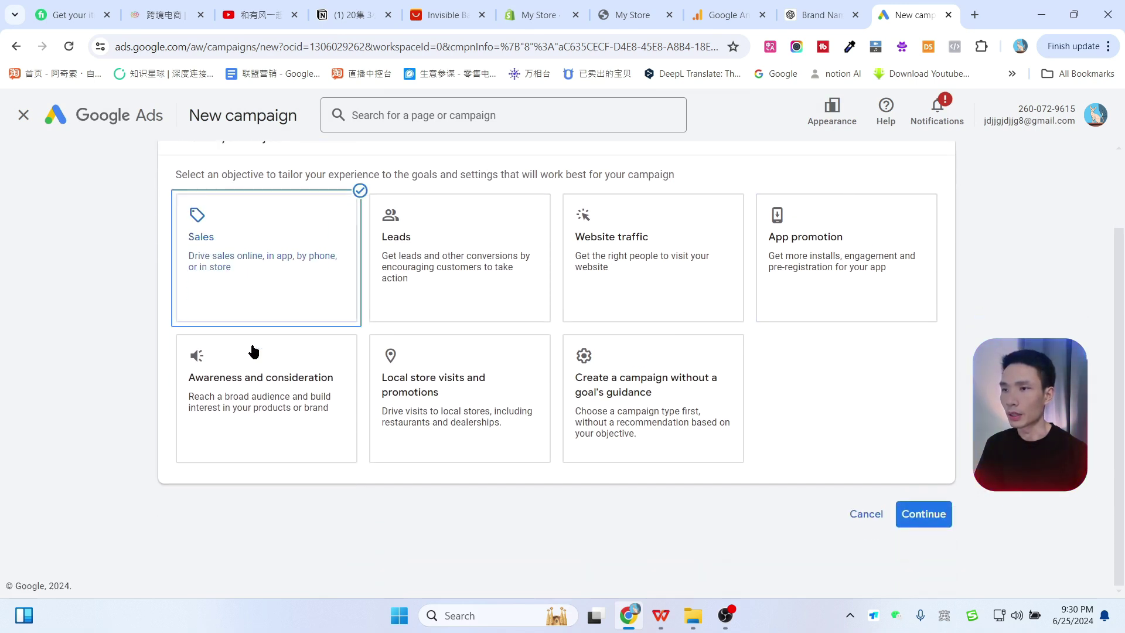
Select Shopping as the campaign type
scroll(268, 258, down, 4)
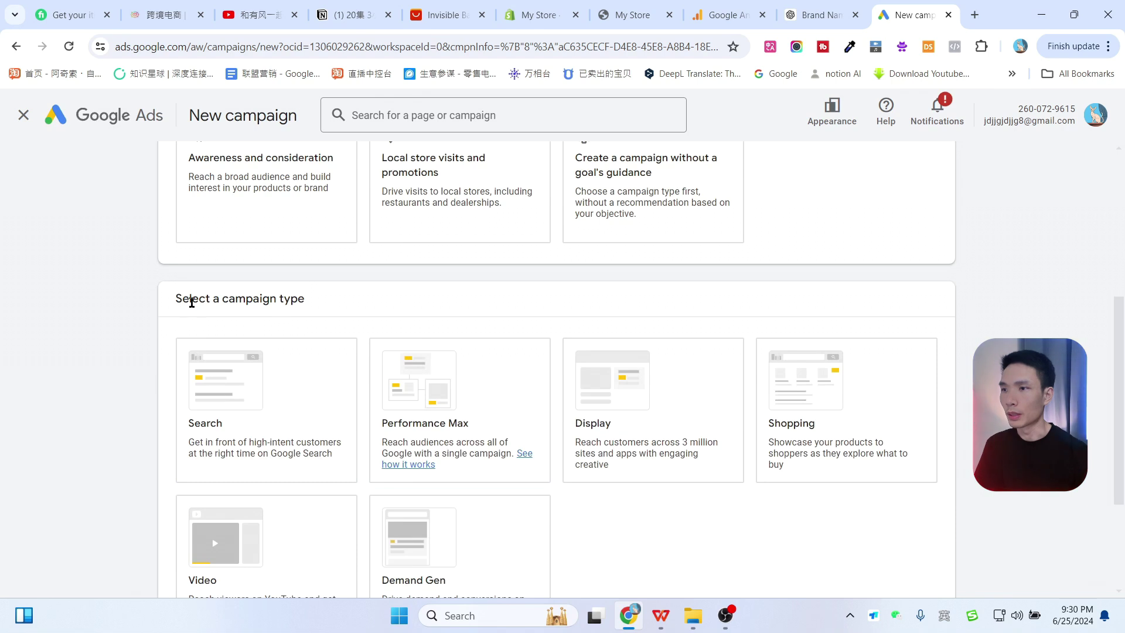
scroll(527, 296, down, 1)
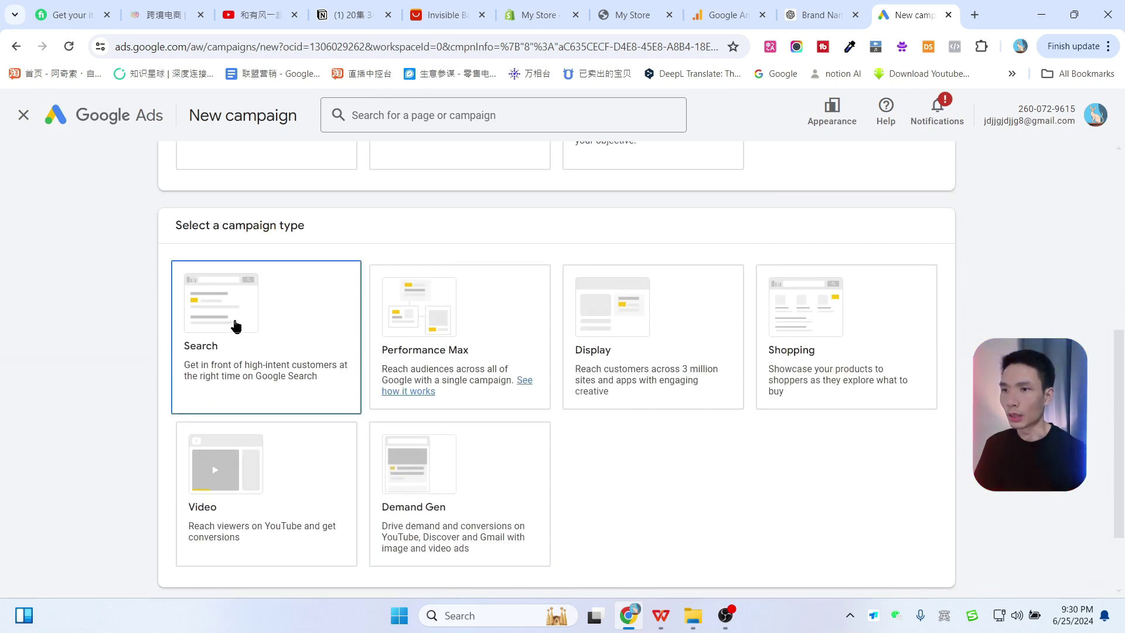
click(841, 321)
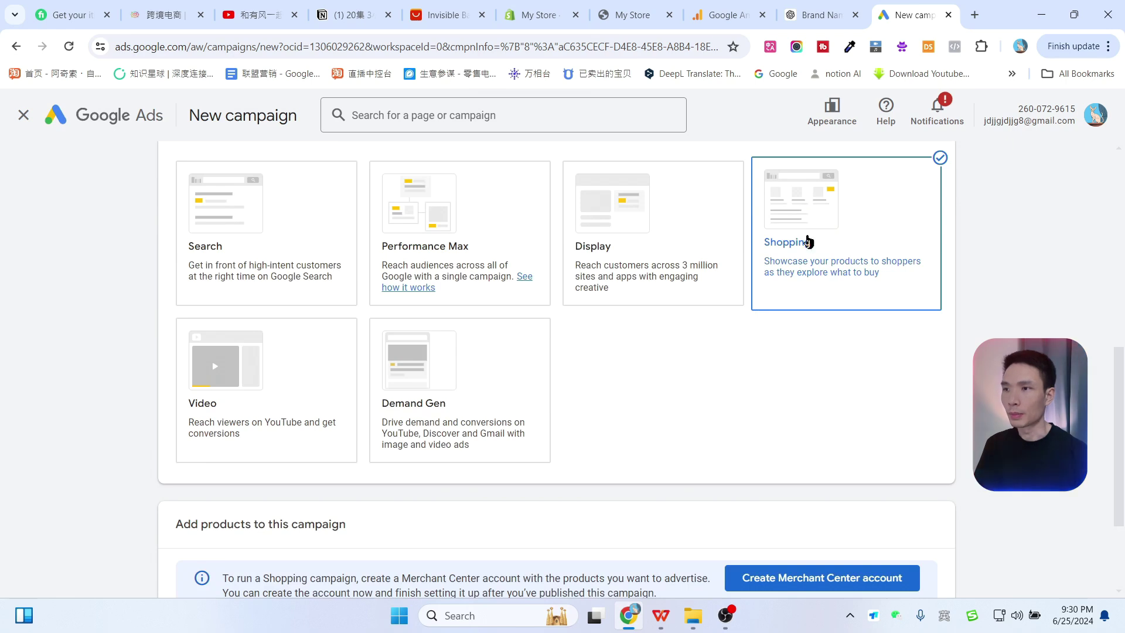
scroll(713, 351, down, 3)
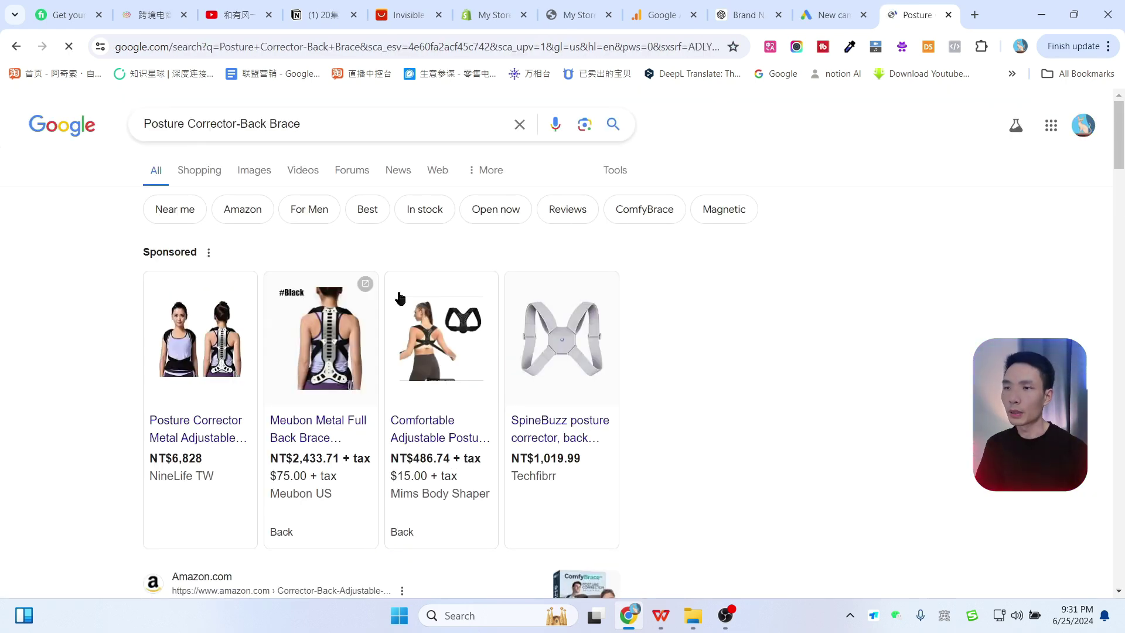
Examine the posture corrector search results, from the product ads down to the lower sponsored listings
click(817, 13)
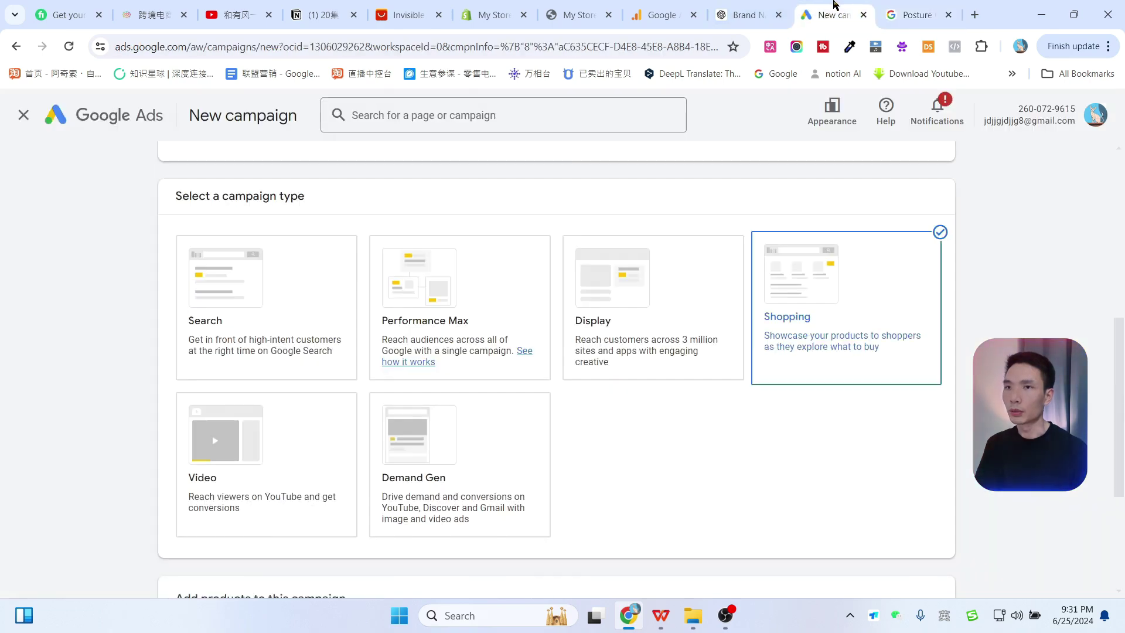
click(907, 12)
scroll(335, 347, down, 5)
scroll(335, 347, down, 12)
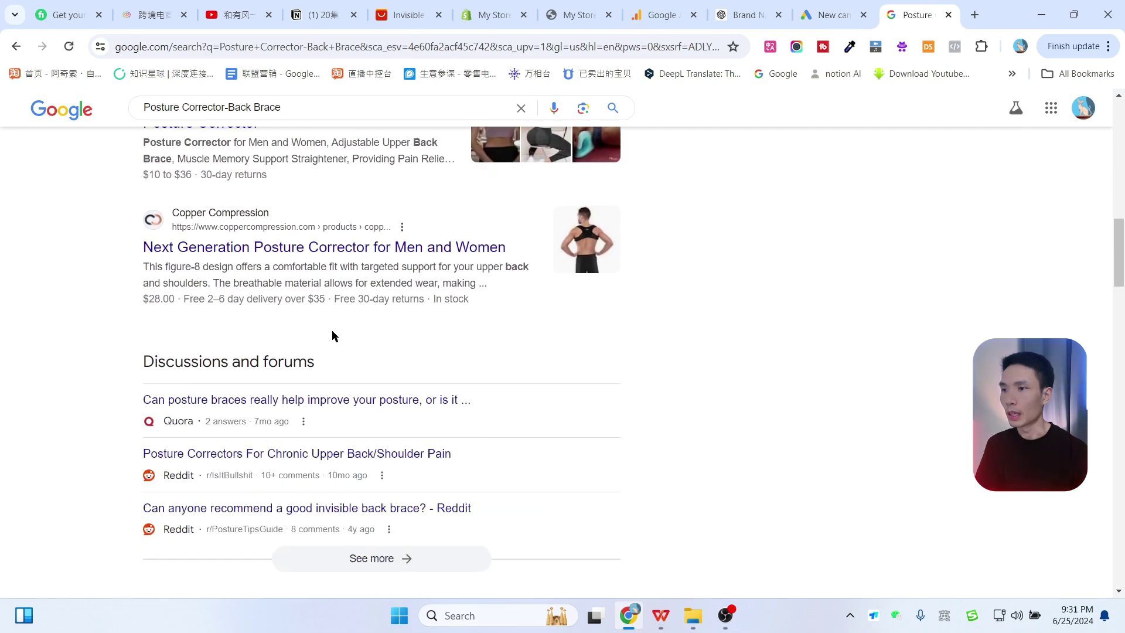
double_click(249, 334)
click(96, 341)
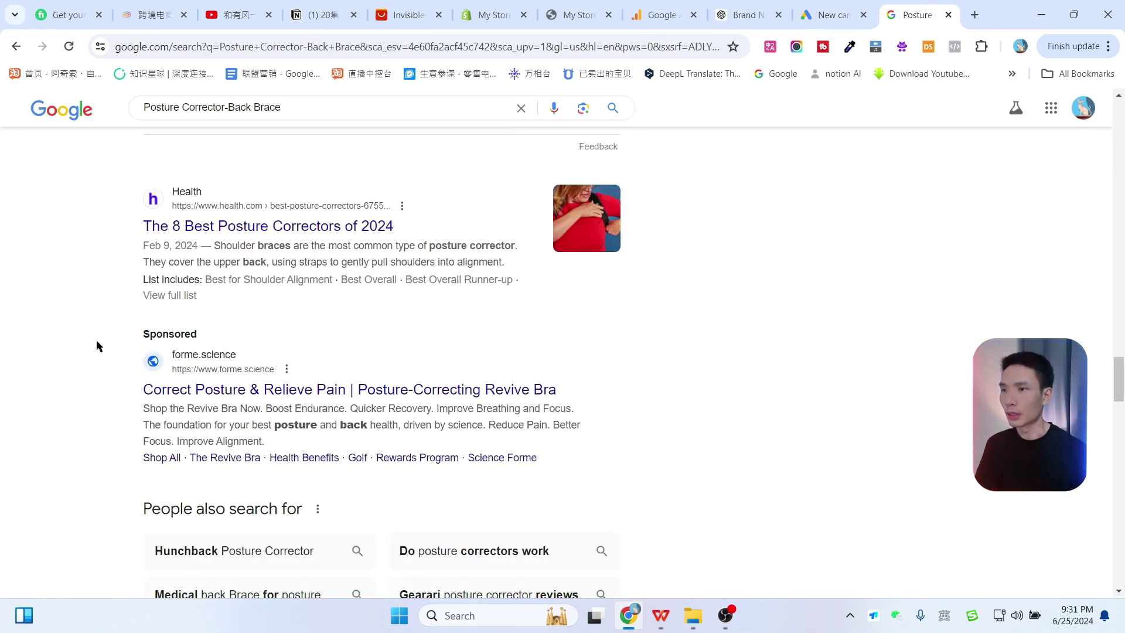
Compare the Shopping campaign type with the product ads and sponsored text listings in the posture corrector search results
click(843, 9)
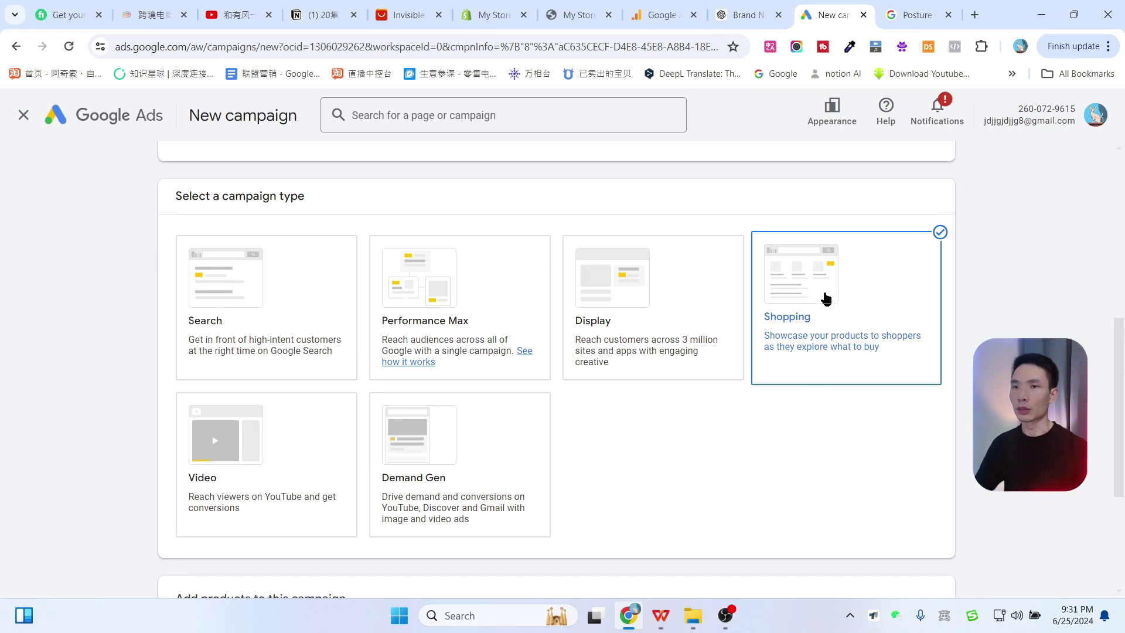
click(916, 14)
drag(1118, 398, 1119, 144)
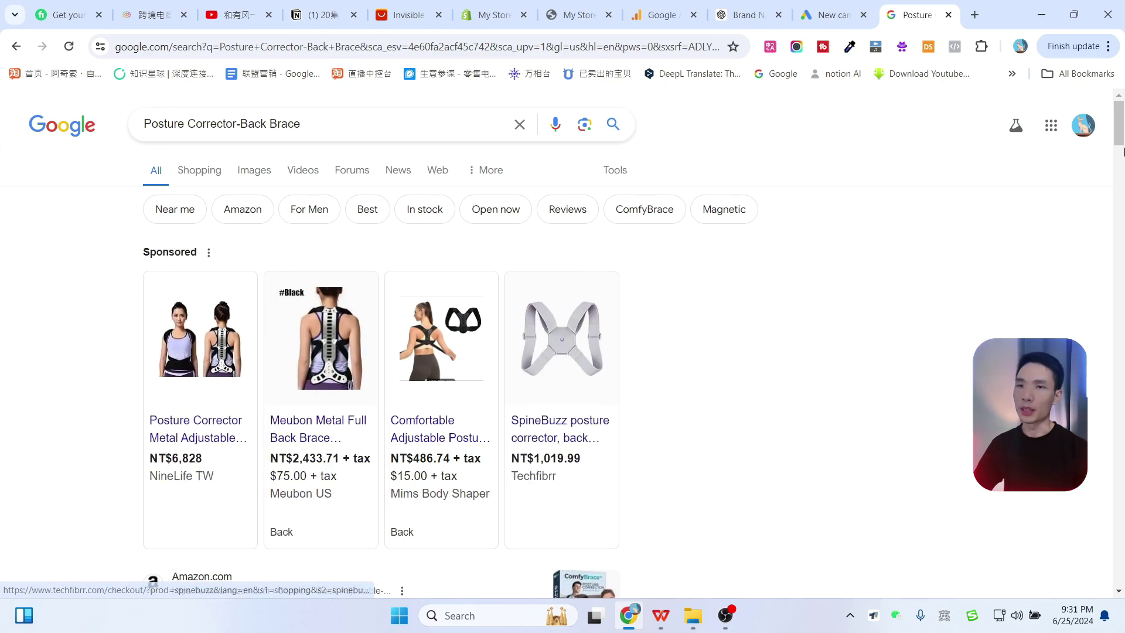
drag(1119, 123, 1122, 467)
scroll(1122, 467, down, 15)
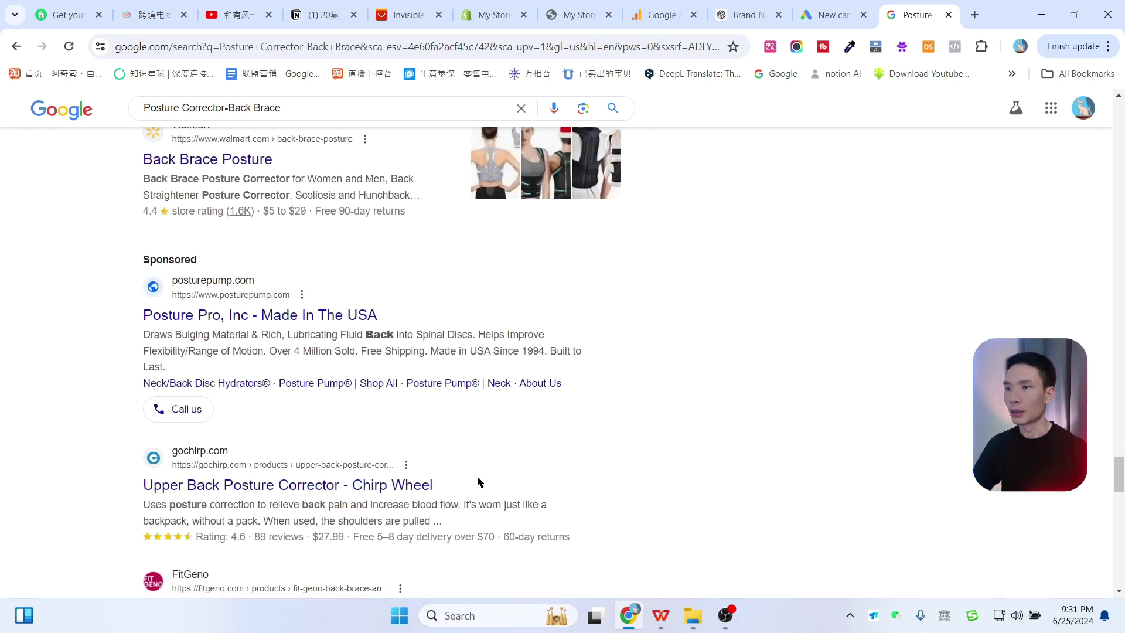
scroll(463, 462, down, 2)
scroll(351, 381, up, 2)
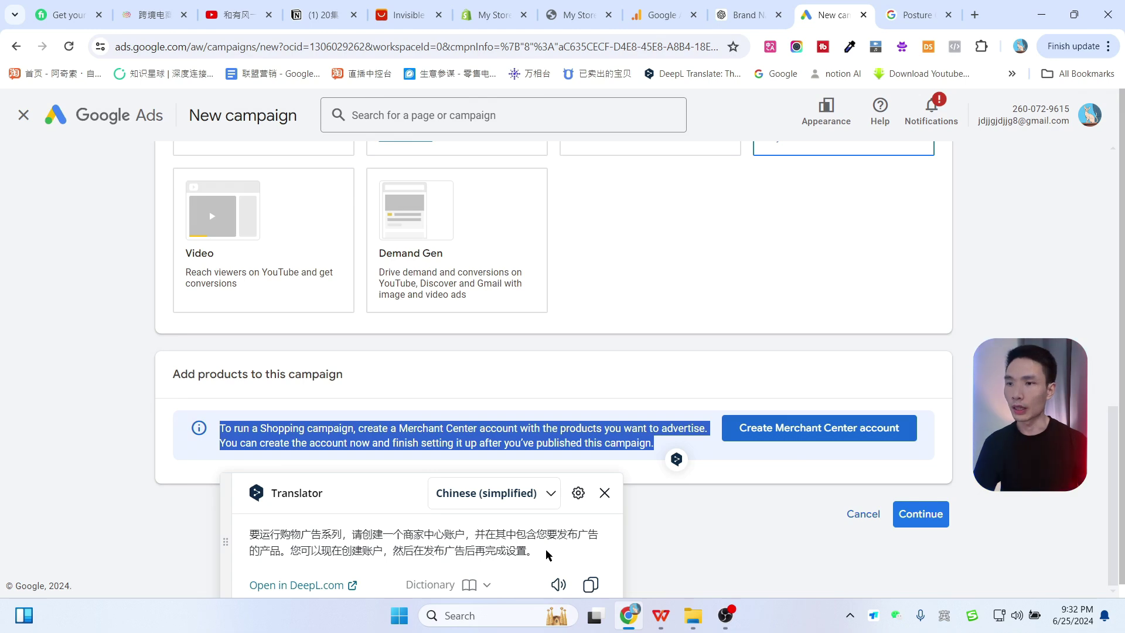
Start creating a Merchant Center account for the campaign and enter the brand name HealthyPosture from ChatGPT as the business name
click(687, 514)
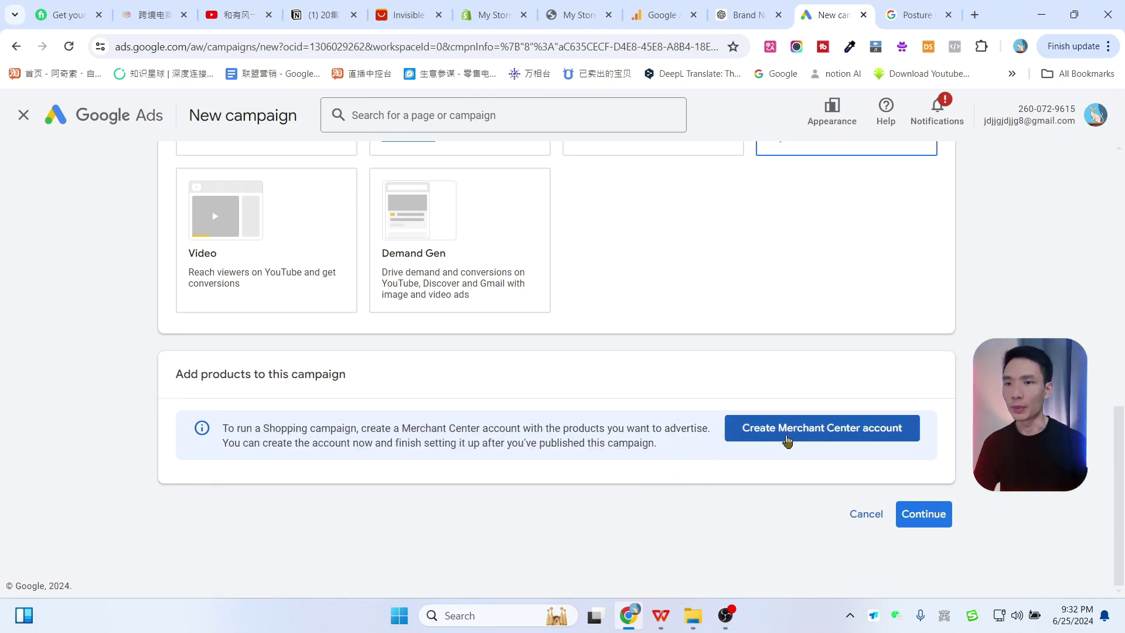
click(819, 437)
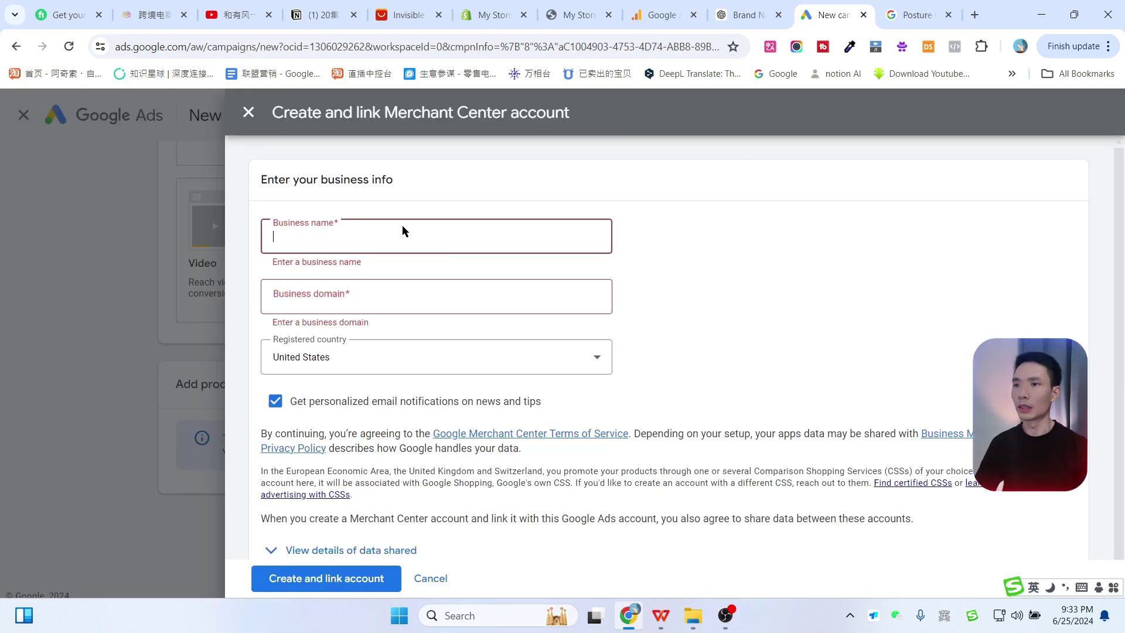
click(741, 15)
key(ctrl+c)
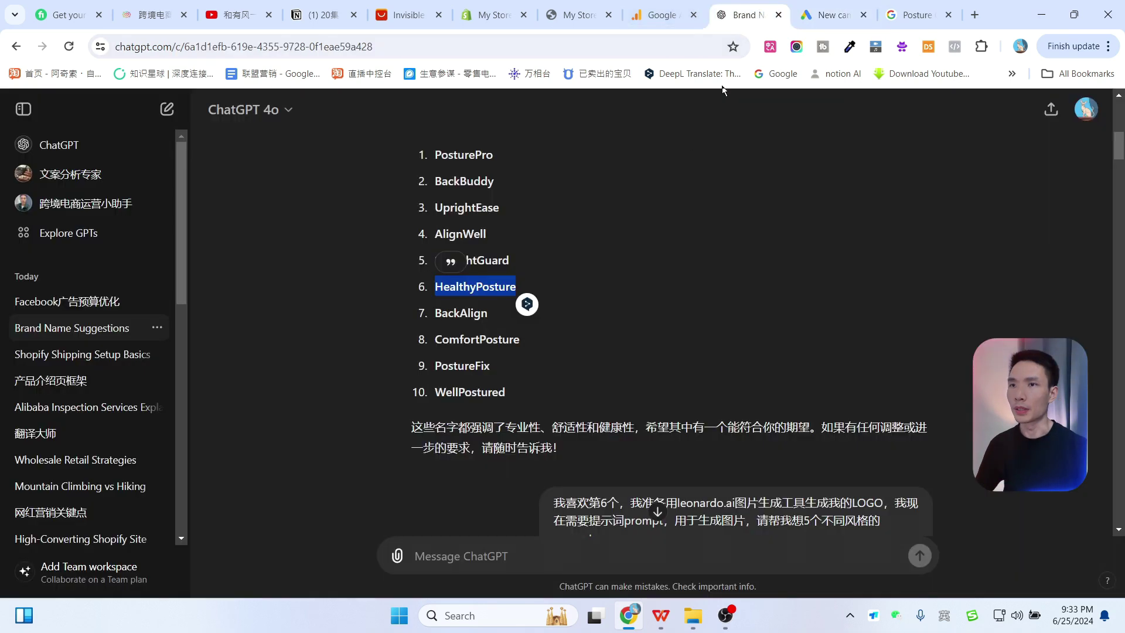
click(832, 14)
key(ctrl+v)
click(401, 293)
click(476, 15)
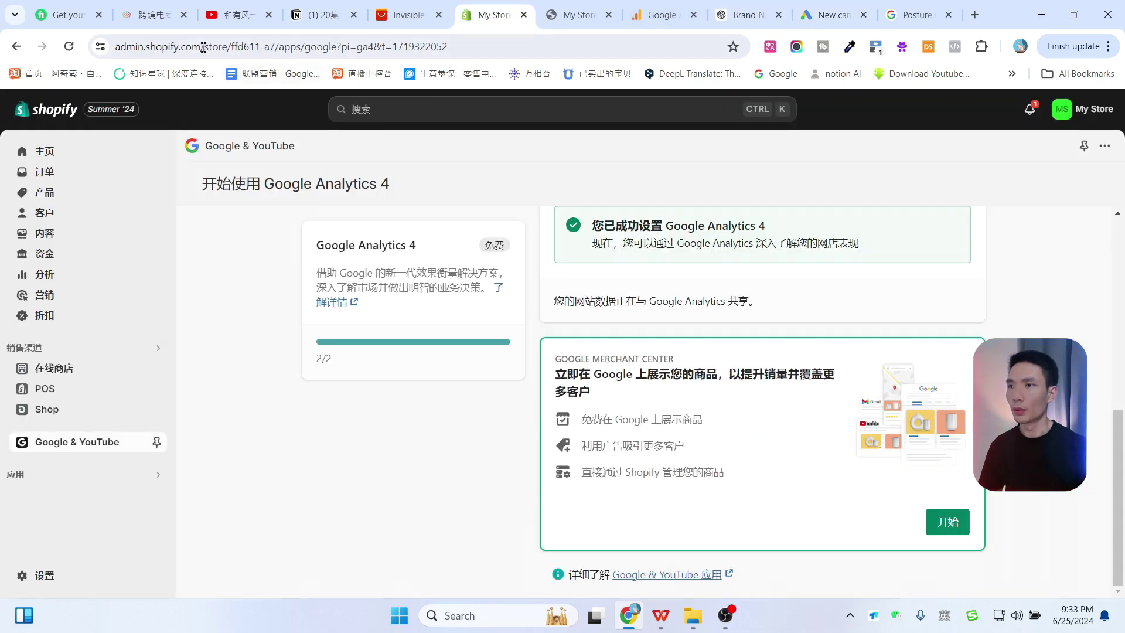
click(832, 15)
key(ctrl+v)
scroll(771, 308, down, 1)
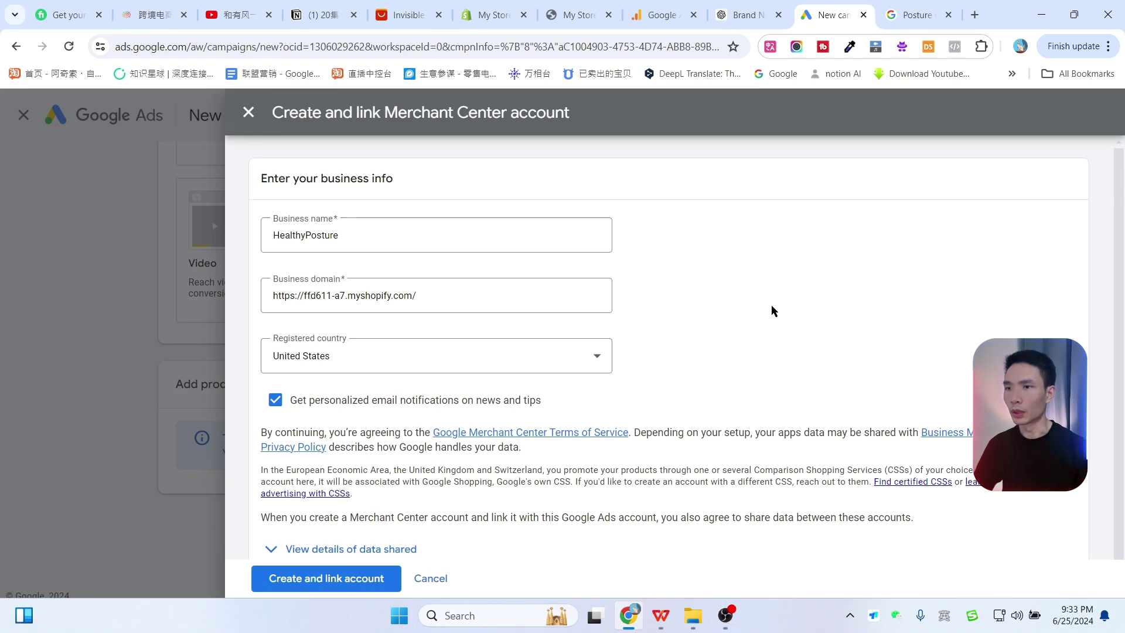
Look through the registered country list, and create and link the Merchant Center account
click(413, 364)
scroll(532, 218, up, 15)
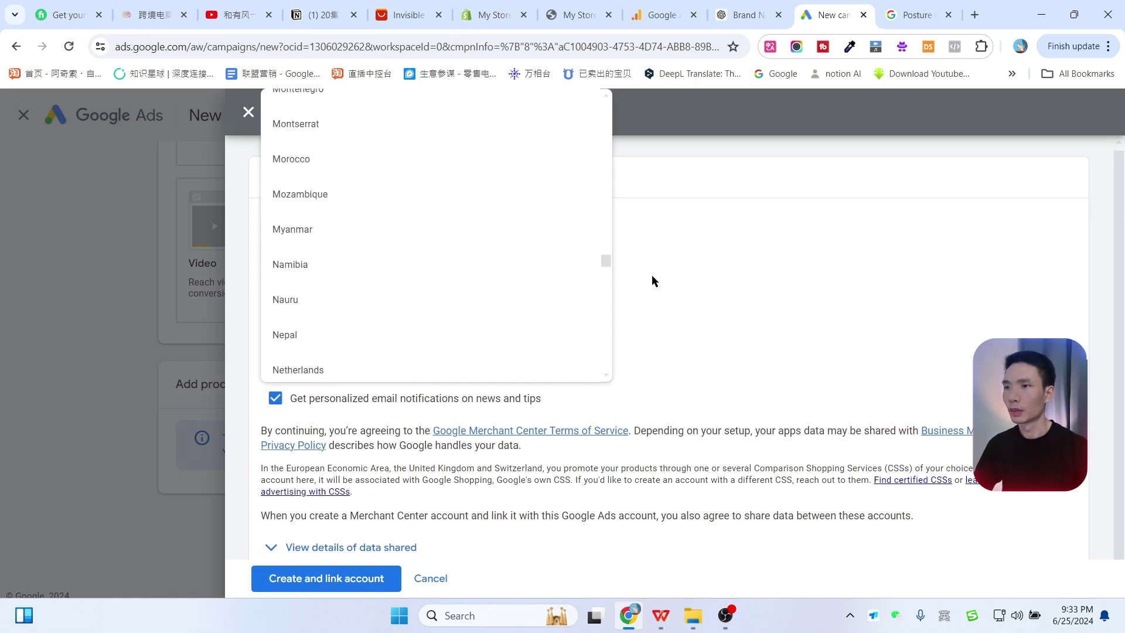
drag(611, 267, 613, 130)
click(327, 580)
click(326, 580)
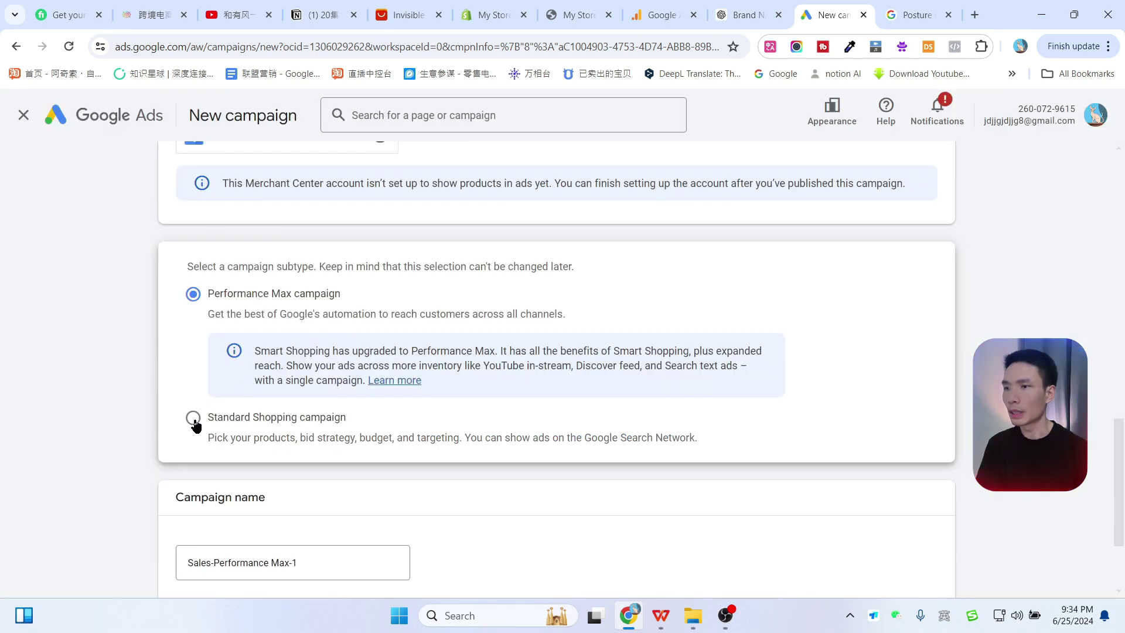
Select the Standard Shopping campaign subtype, continue to its settings, and name the campaign shopify
click(194, 418)
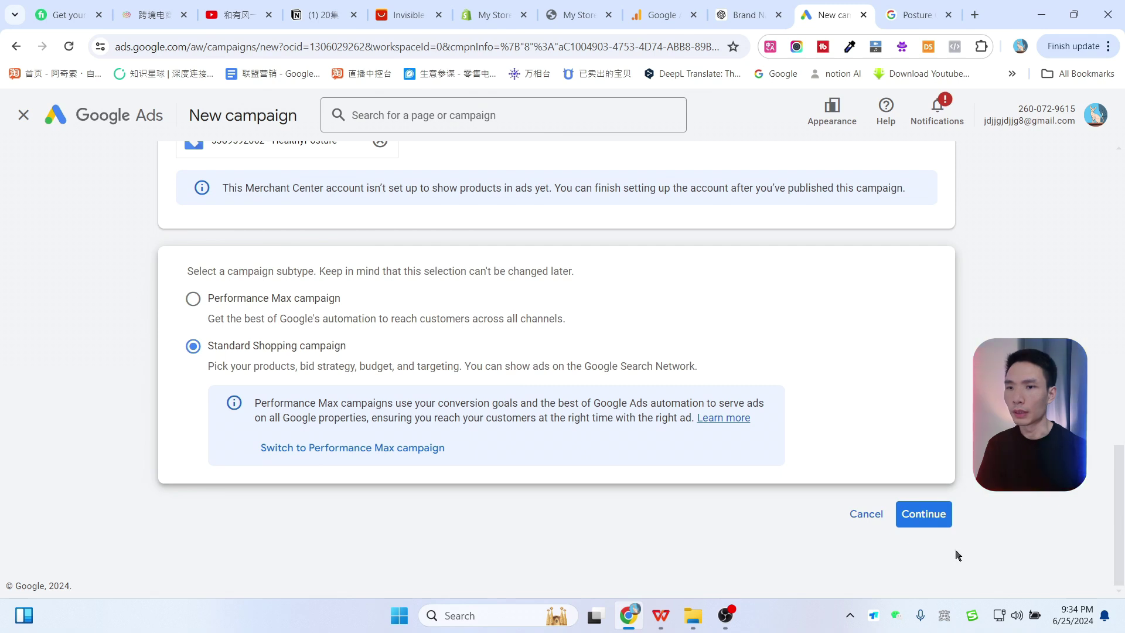
click(923, 513)
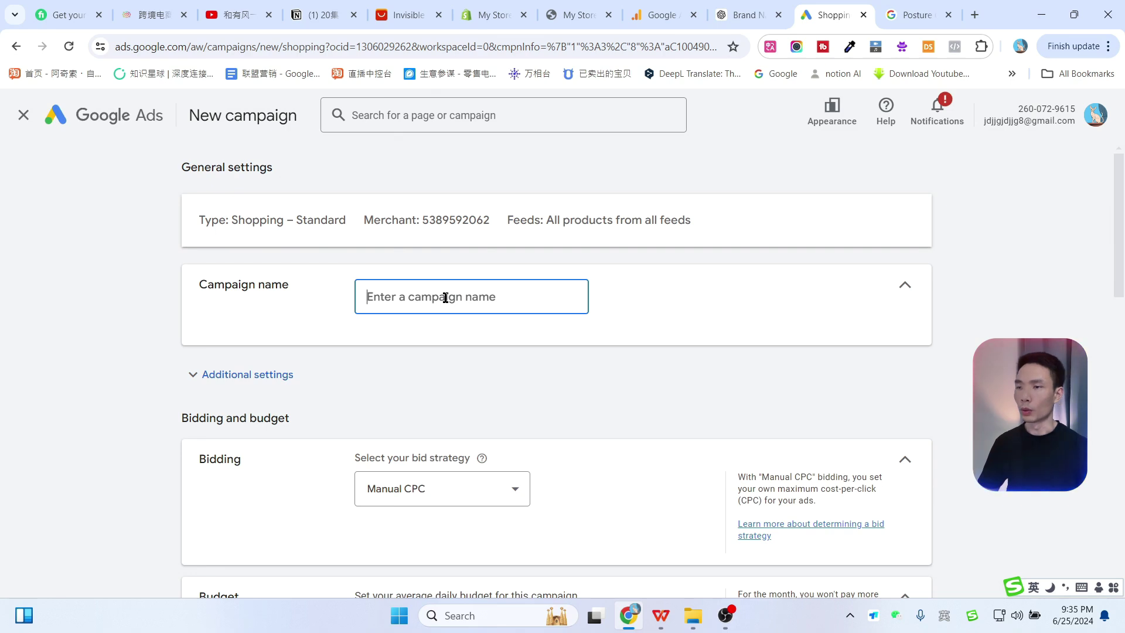
text(shopify)
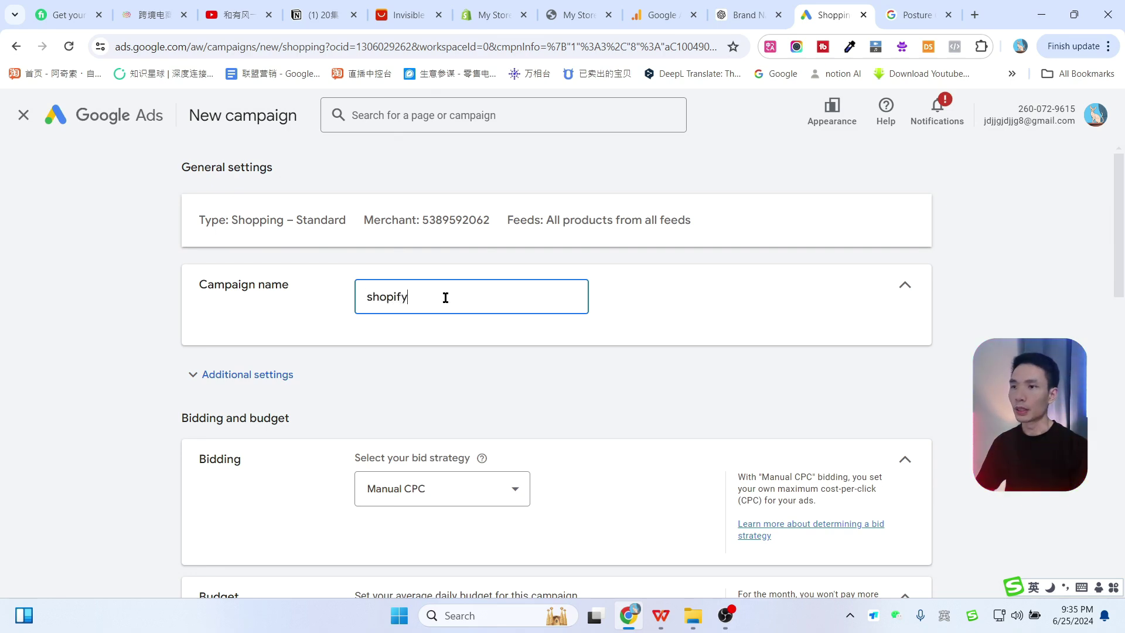
click(609, 328)
scroll(609, 329, down, 3)
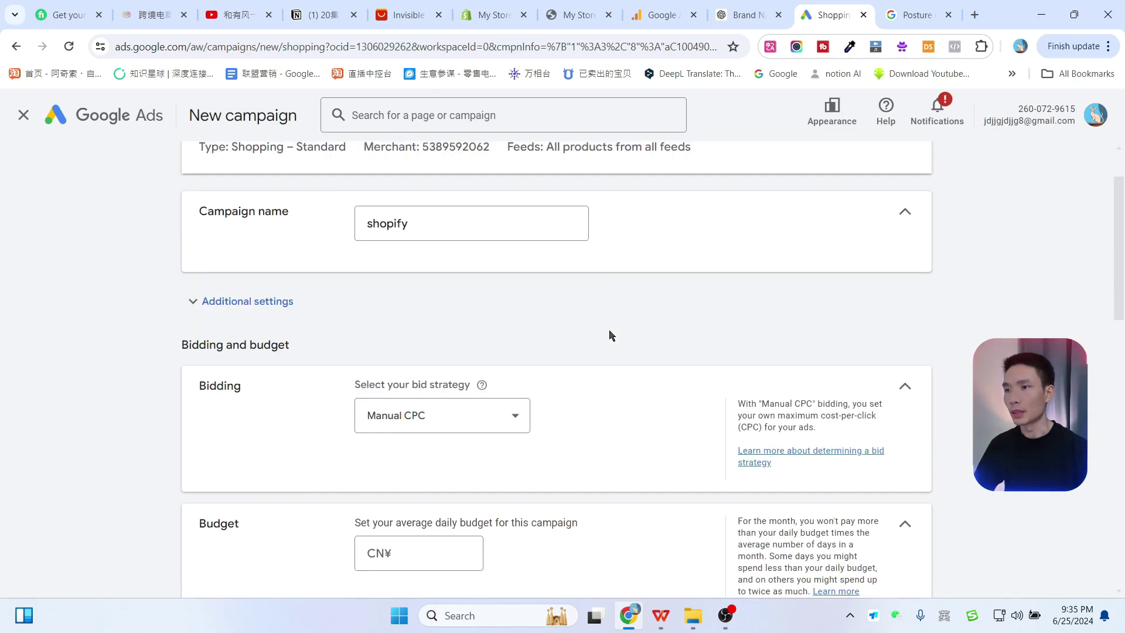
scroll(652, 329, up, 3)
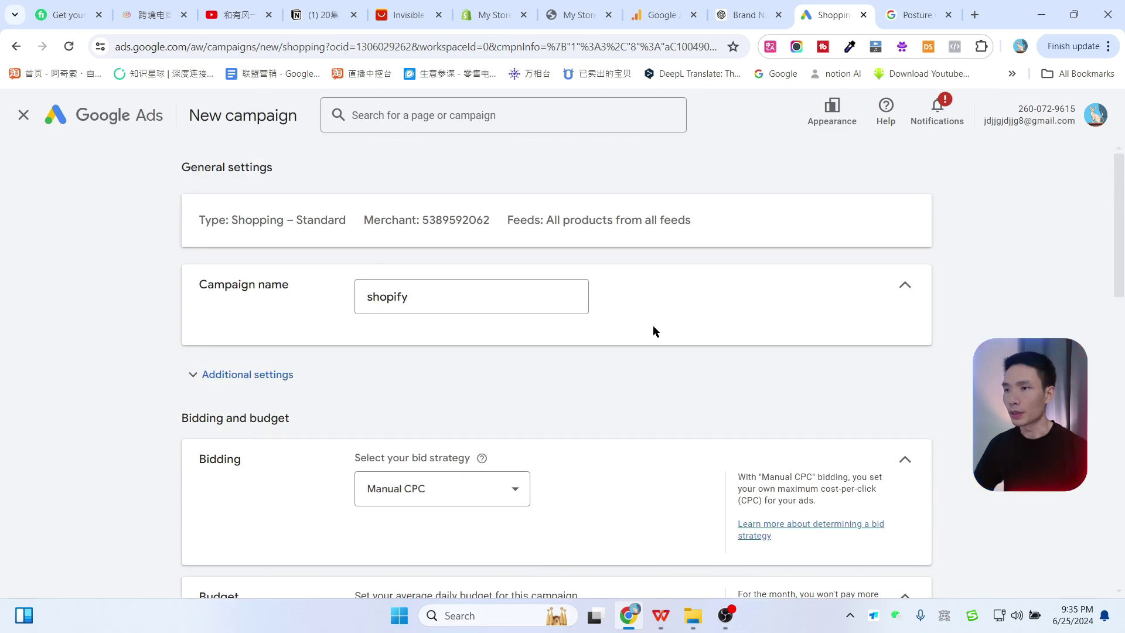
Try the Target ROAS and Maximize clicks bid strategies, and return the bidding to Manual CPC
scroll(653, 329, down, 3)
click(455, 270)
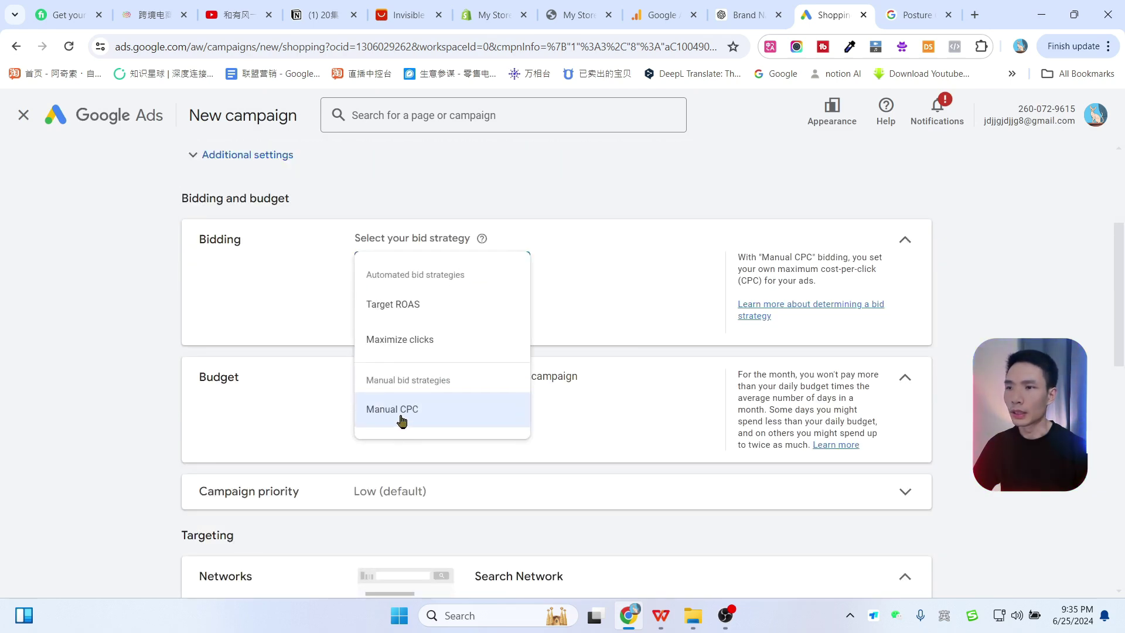
click(403, 415)
click(456, 262)
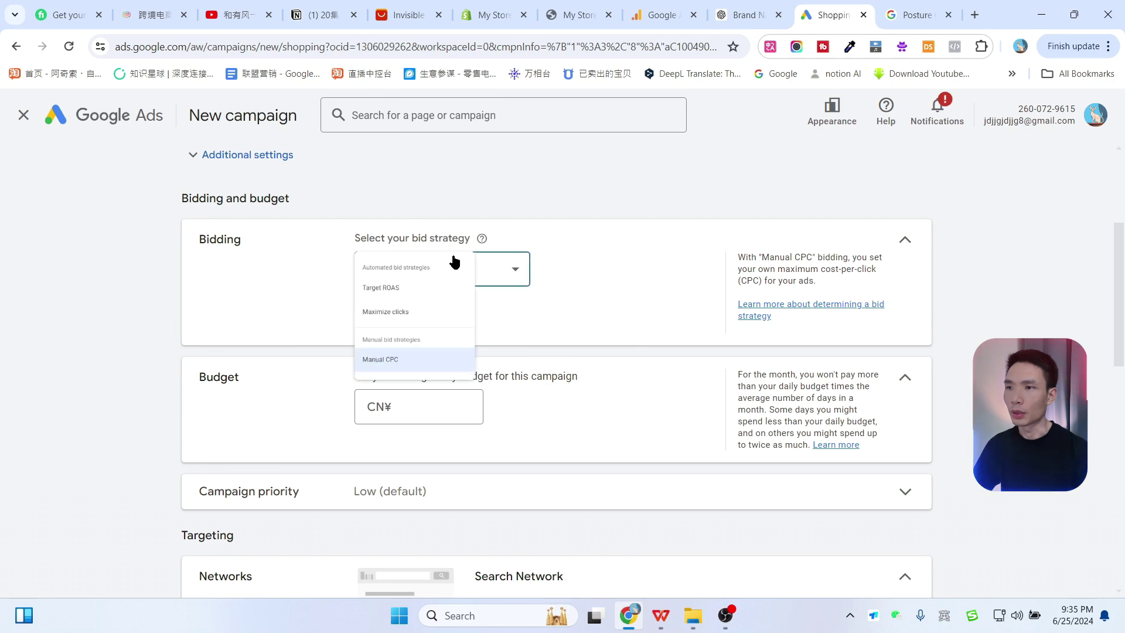
click(454, 304)
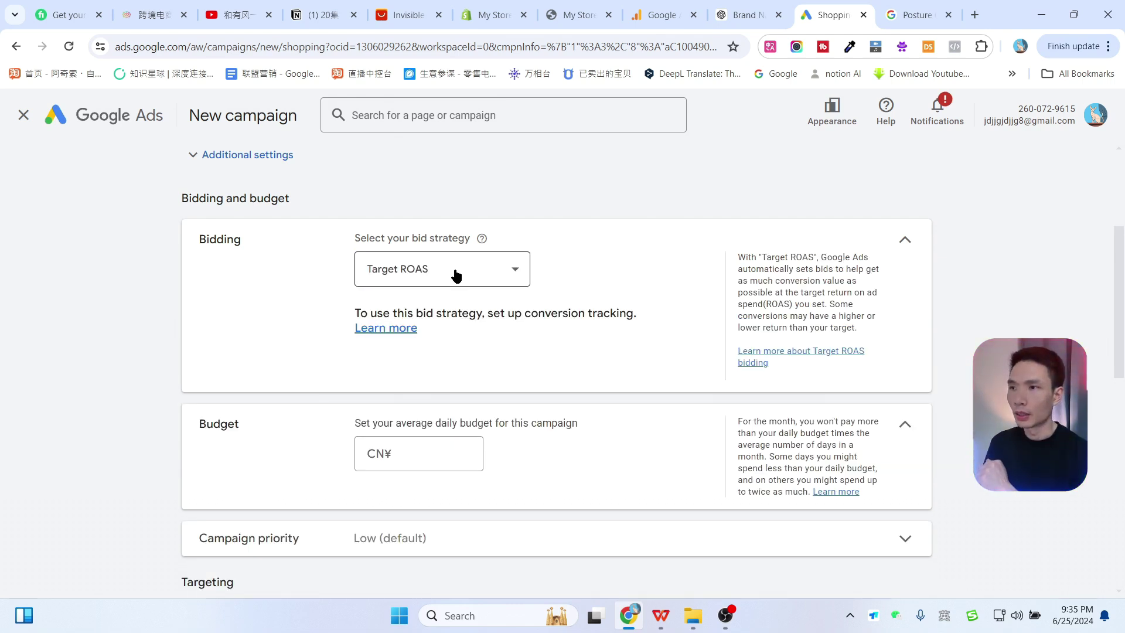
click(455, 275)
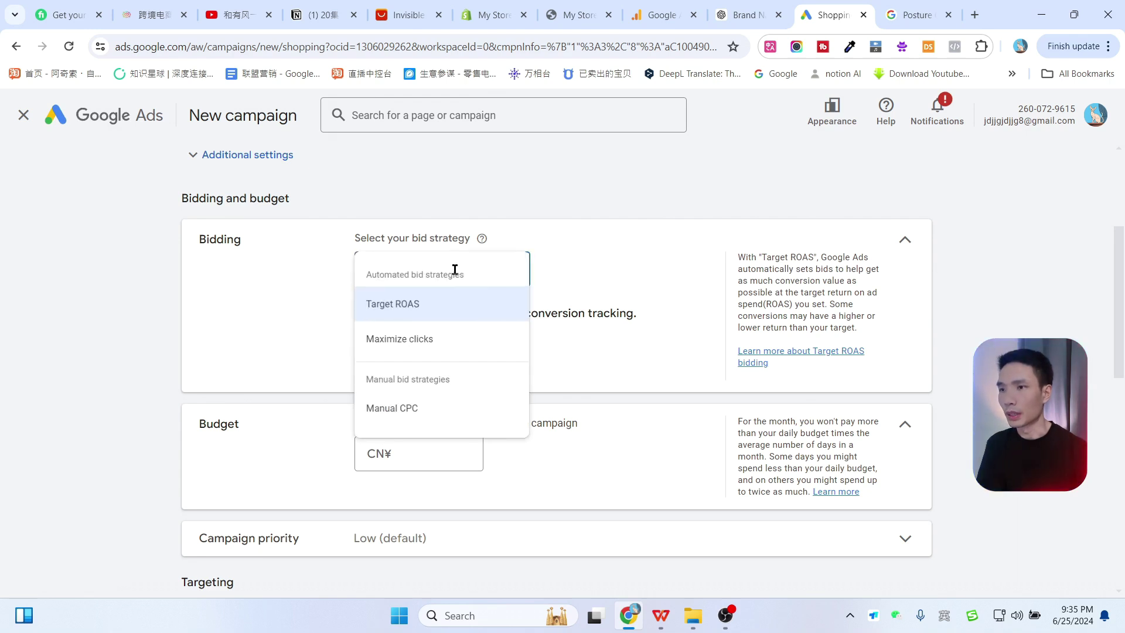
click(427, 344)
click(393, 269)
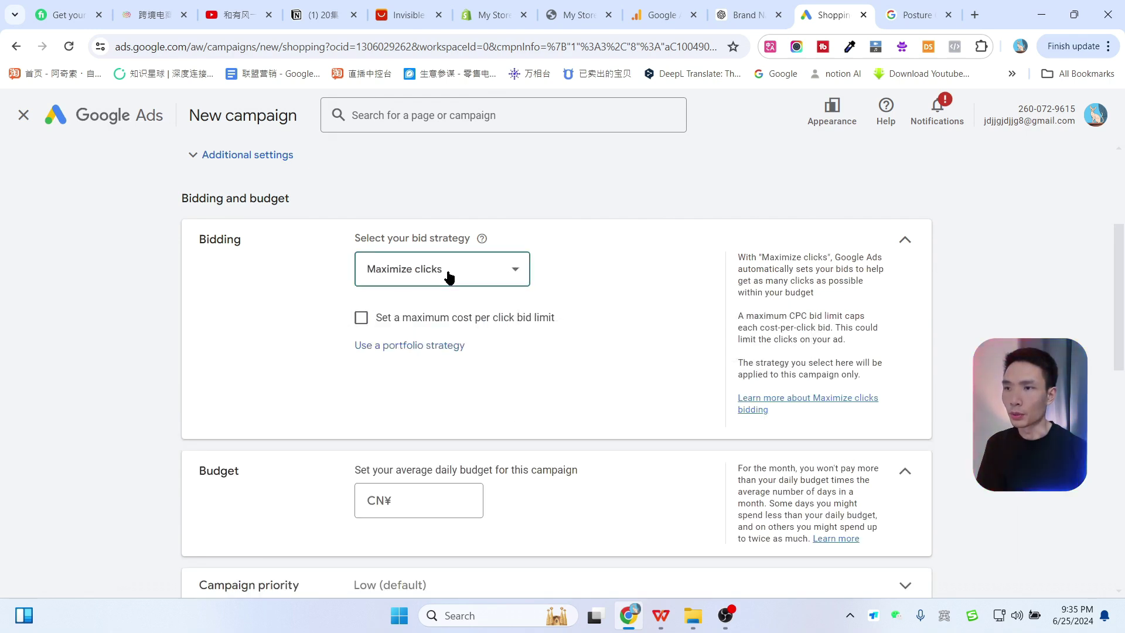
click(401, 410)
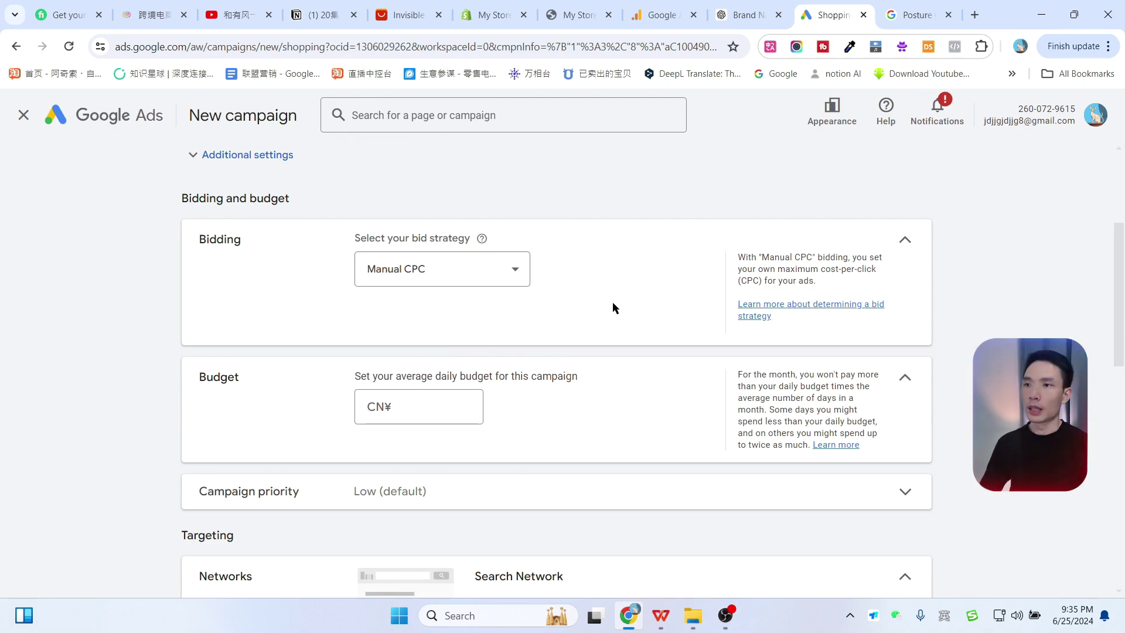
Set the campaign's average daily budget to CN¥10.00
scroll(612, 302, down, 1)
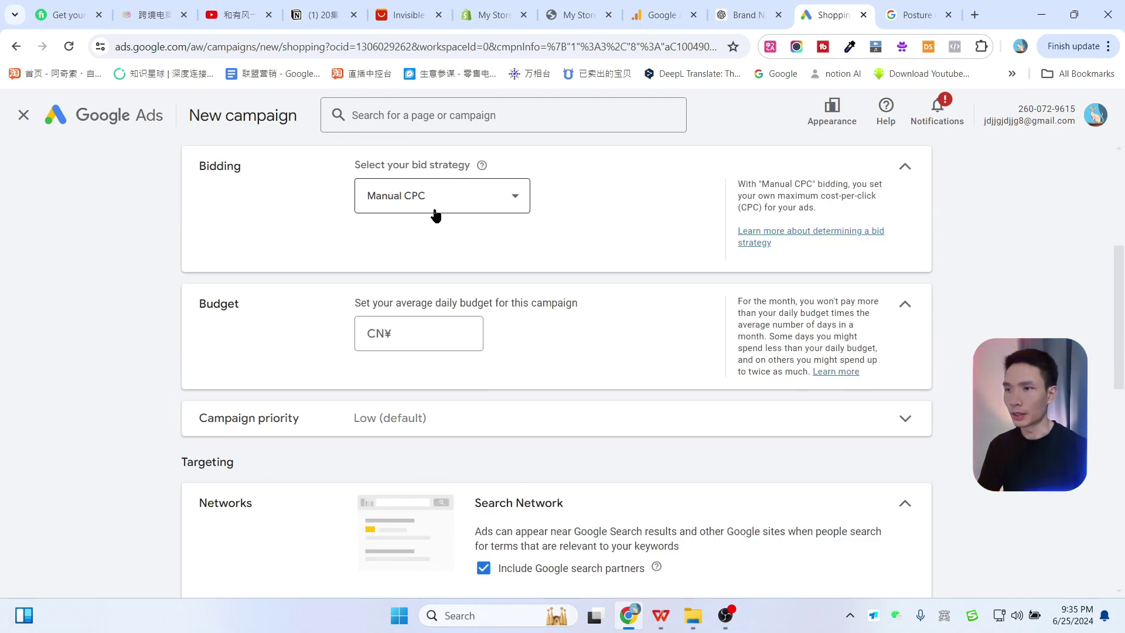
click(414, 334)
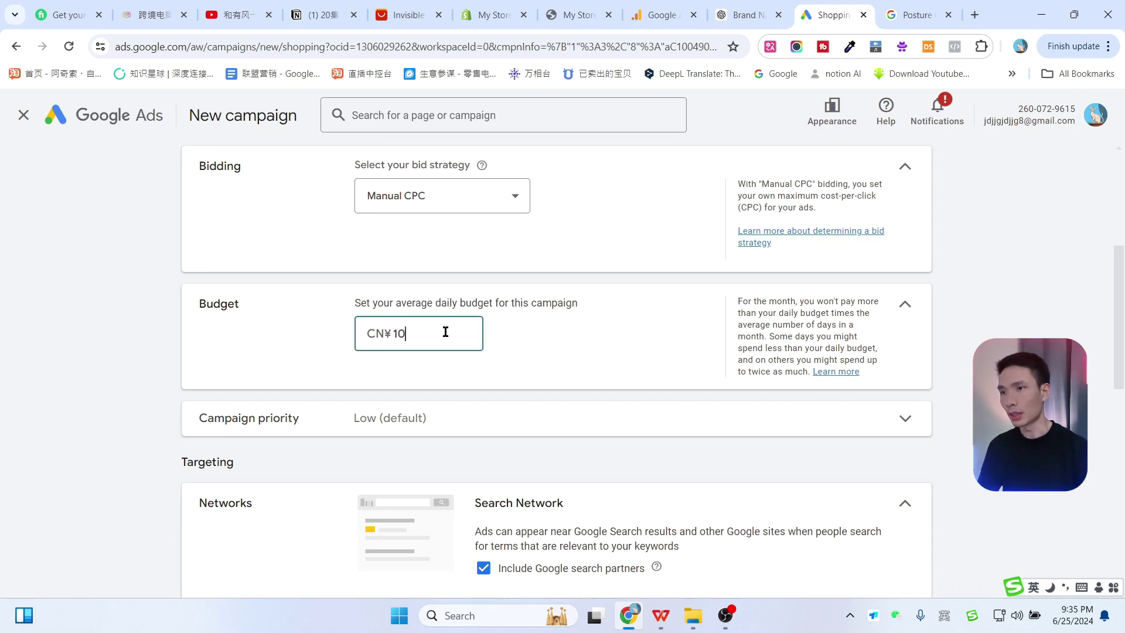
click(75, 344)
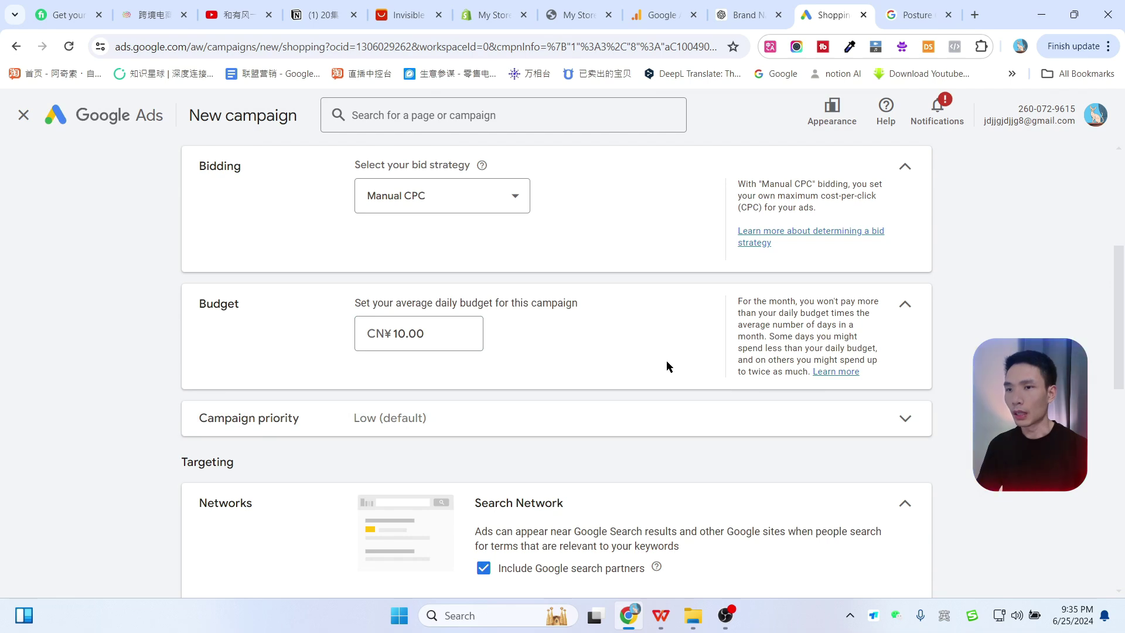
Look through the network and location options, try entering another location, and return the target location to United States
scroll(1058, 311, down, 2)
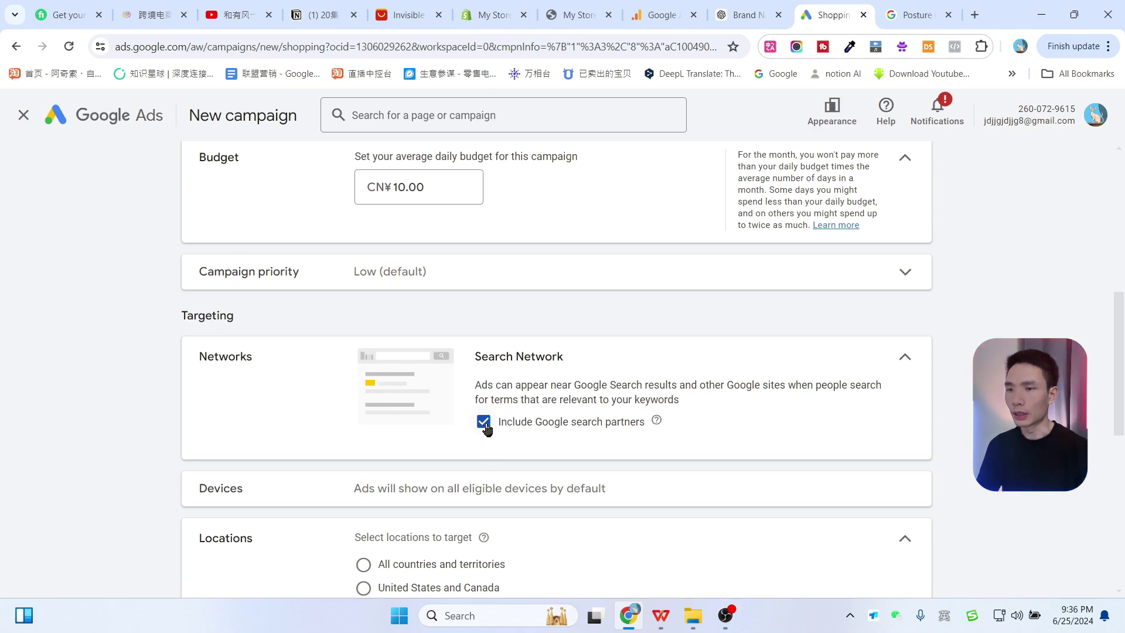
scroll(730, 329, down, 3)
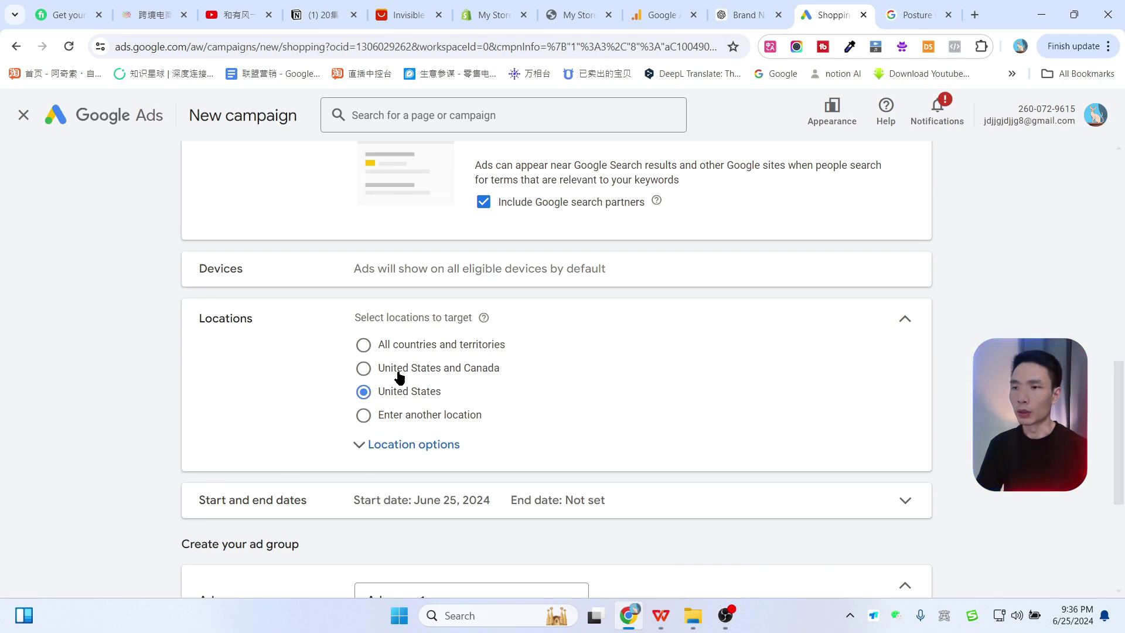
click(403, 444)
scroll(550, 419, down, 1)
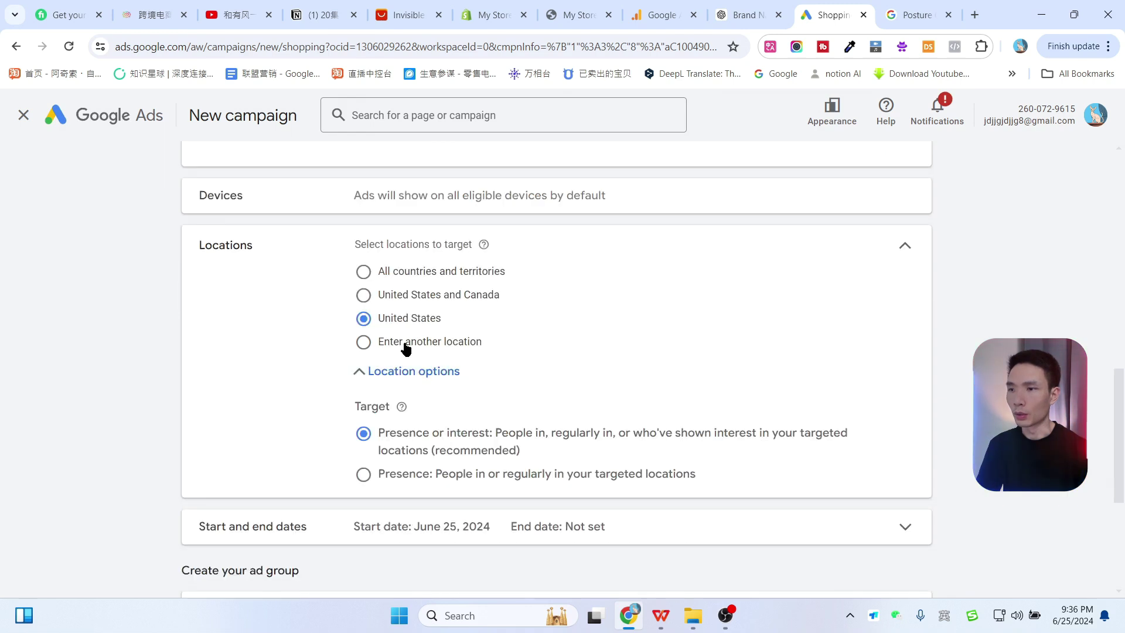
click(410, 342)
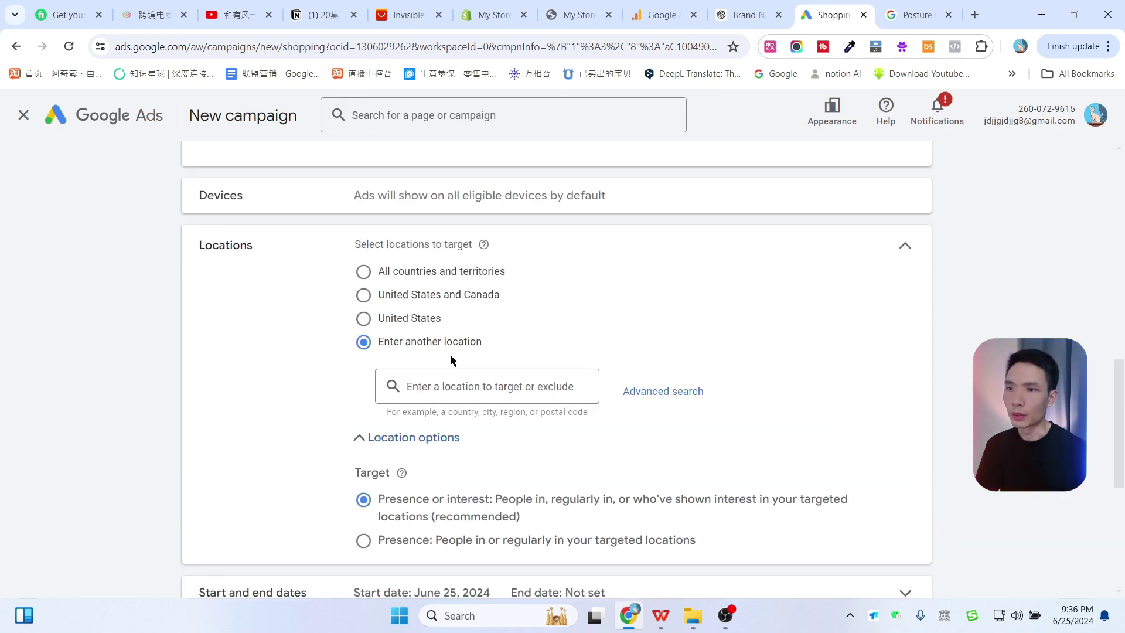
click(381, 321)
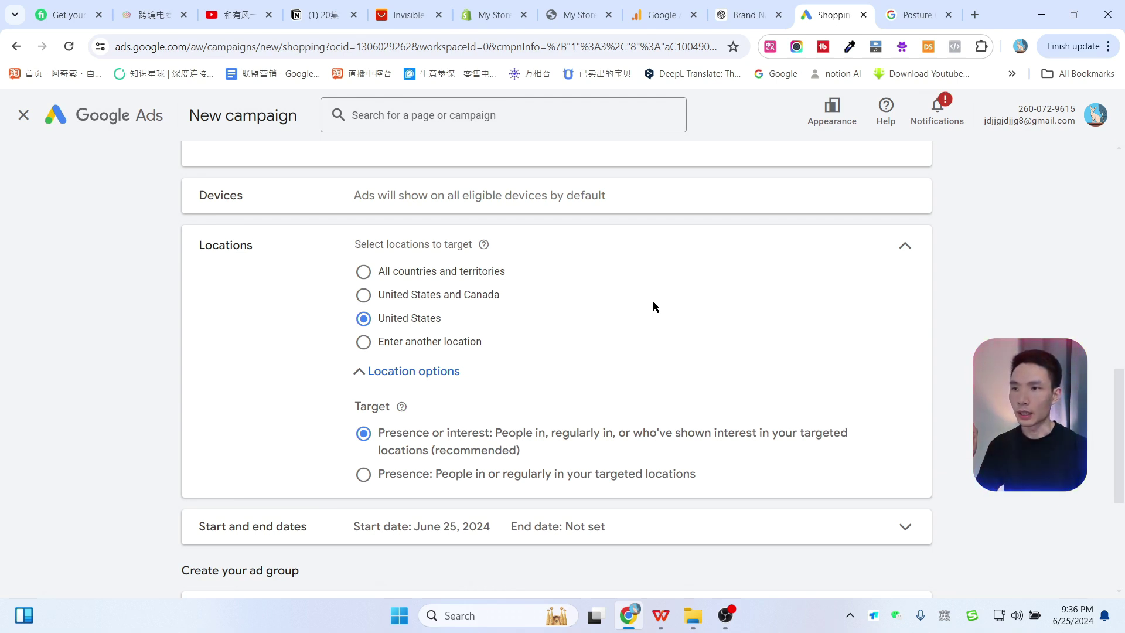
Set the ad group's cost-per-click bid to CN¥0.5 and create the campaign
scroll(653, 301, down, 3)
scroll(768, 298, down, 2)
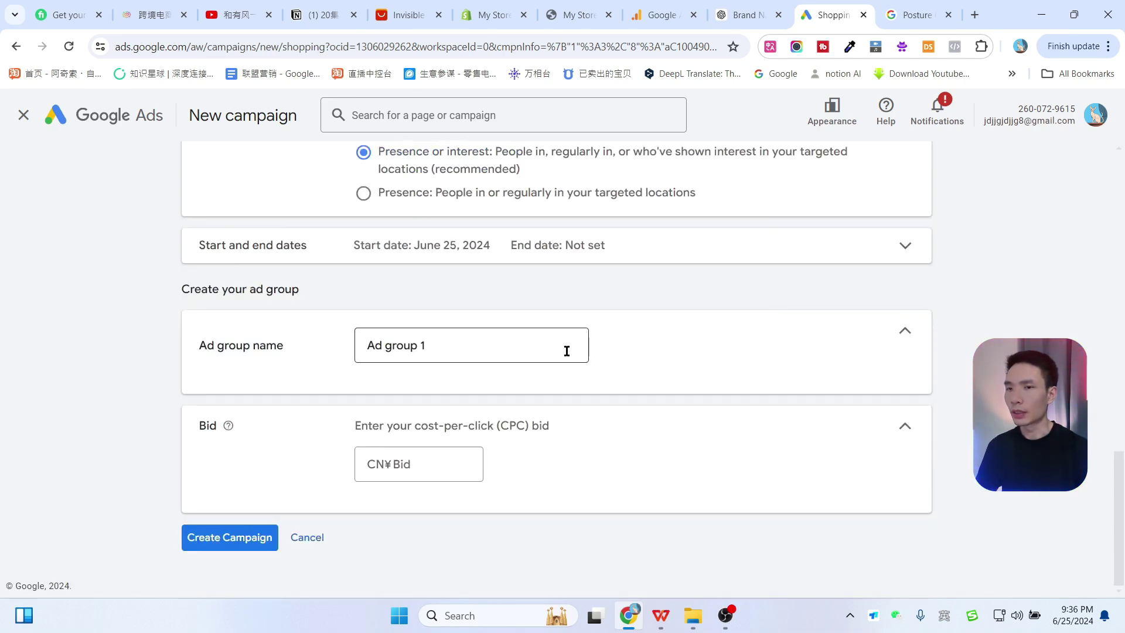
click(428, 467)
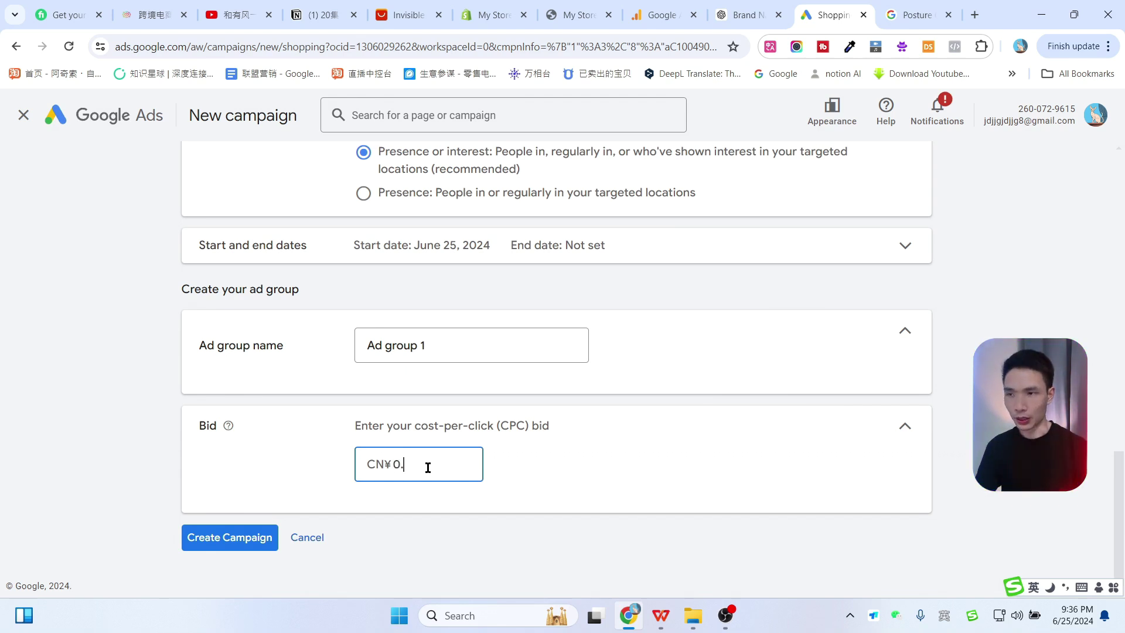
click(730, 460)
drag(400, 465, 588, 482)
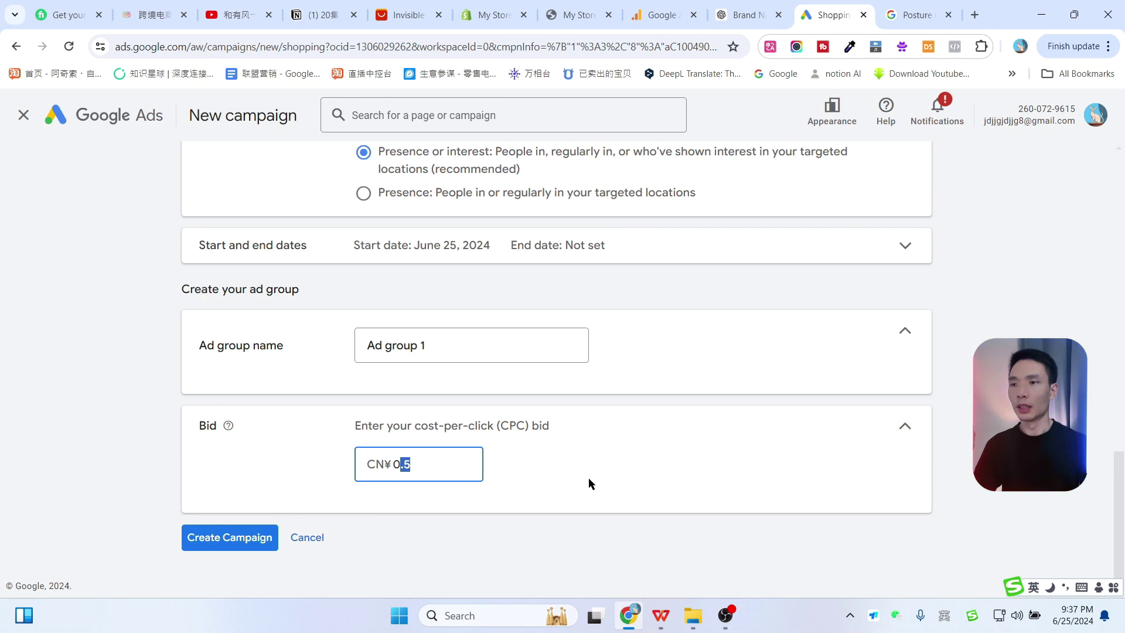
click(589, 481)
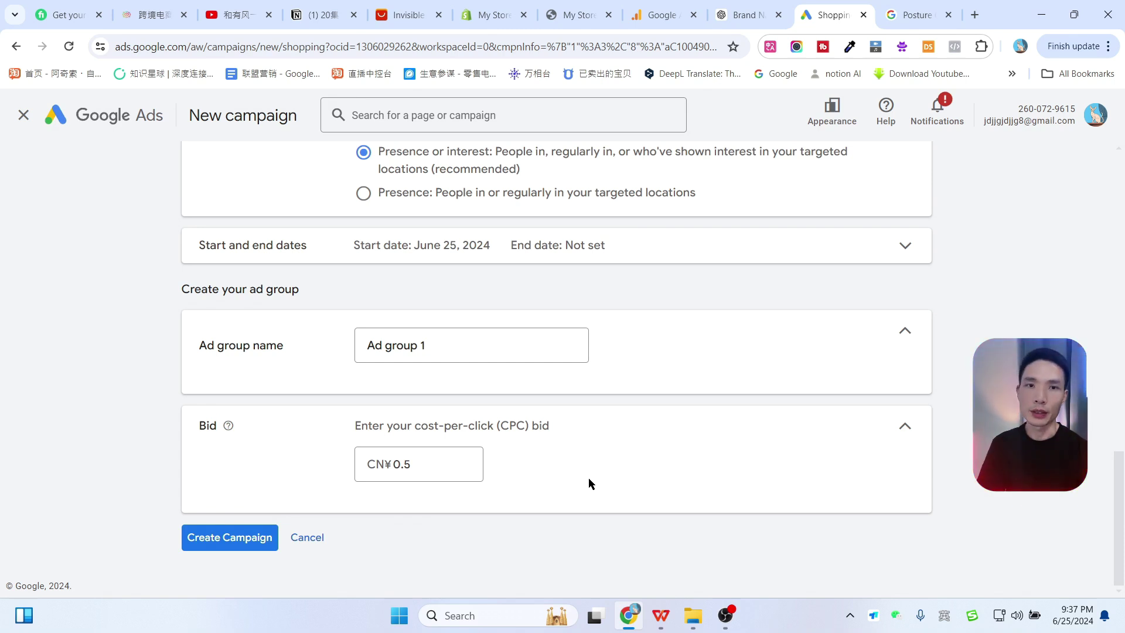
click(233, 539)
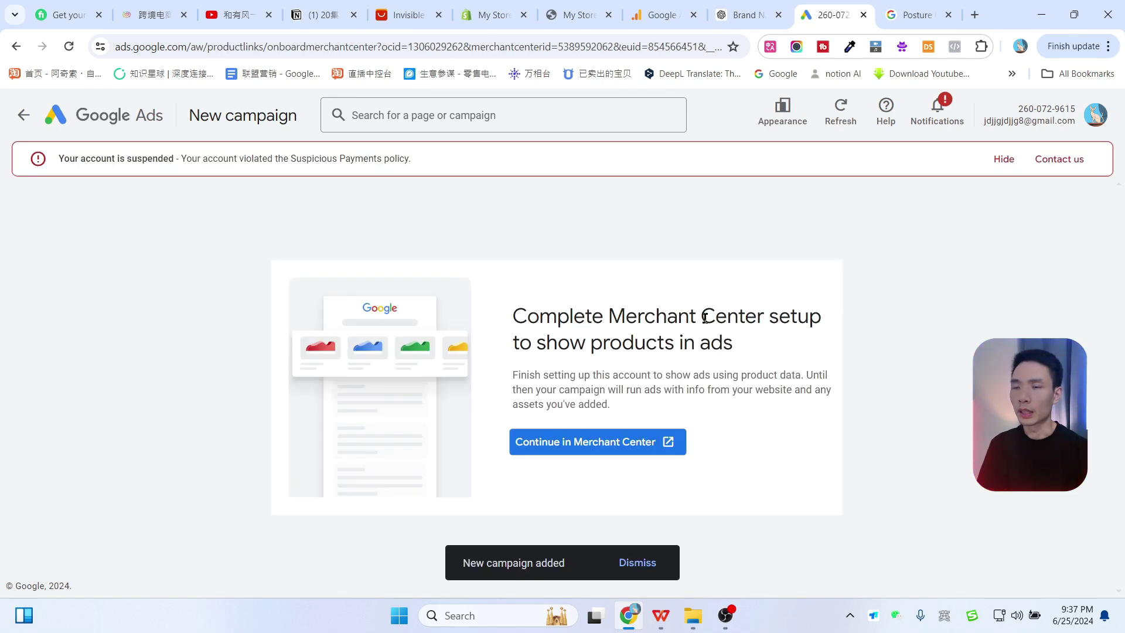
Continue to the Merchant Center setup and open the Google & YouTube app in the Shopify admin, closing the leftover app store tabs
click(604, 442)
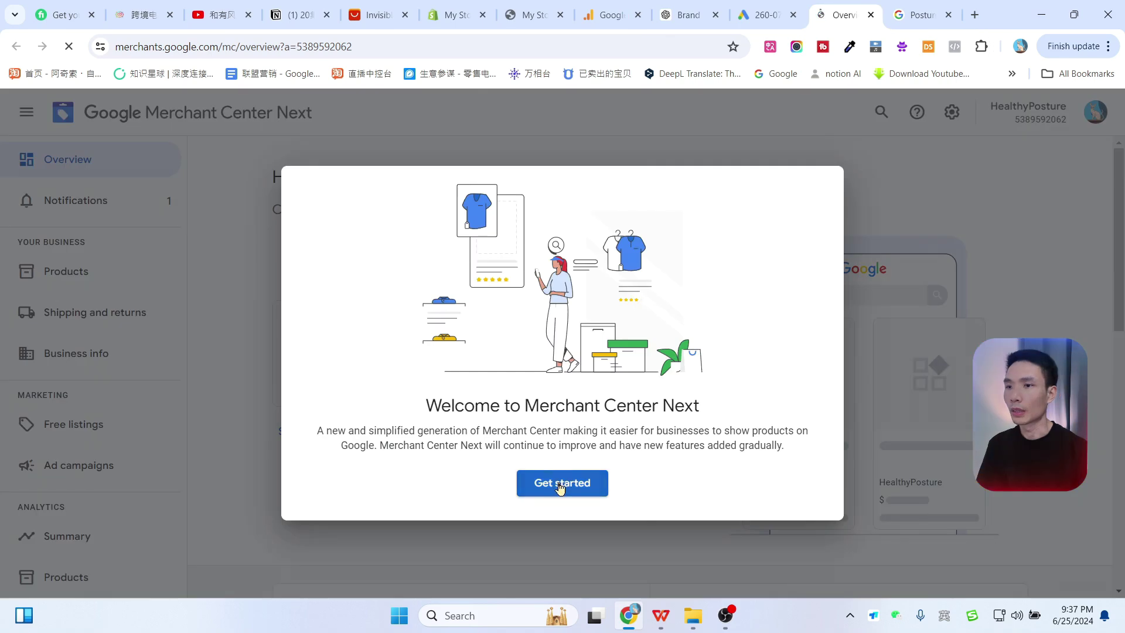
click(562, 486)
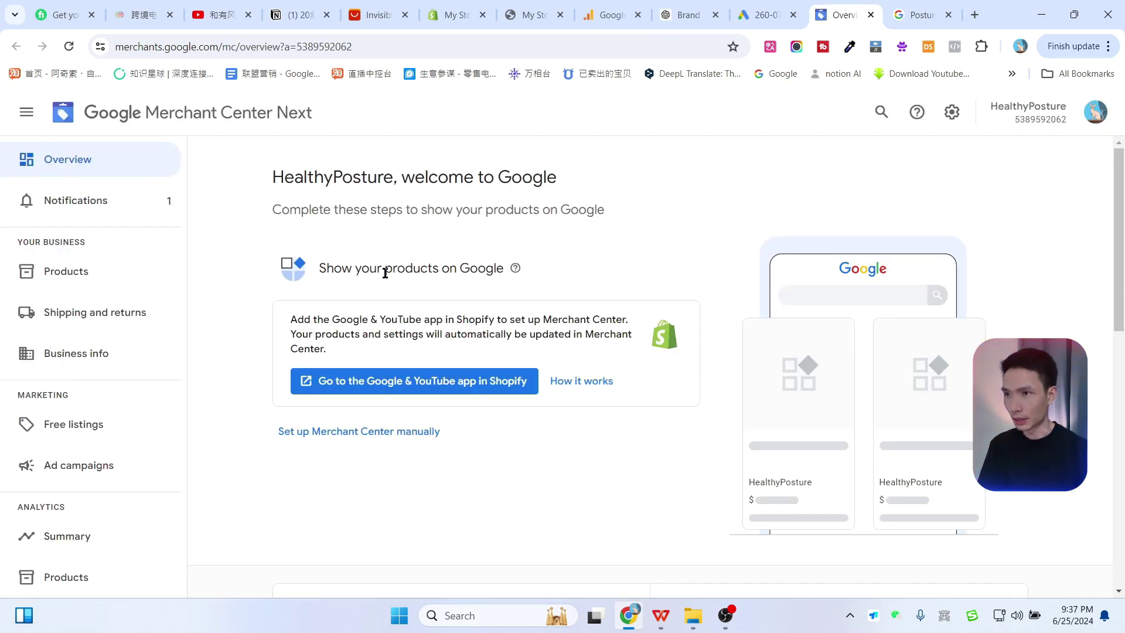
scroll(340, 324, down, 1)
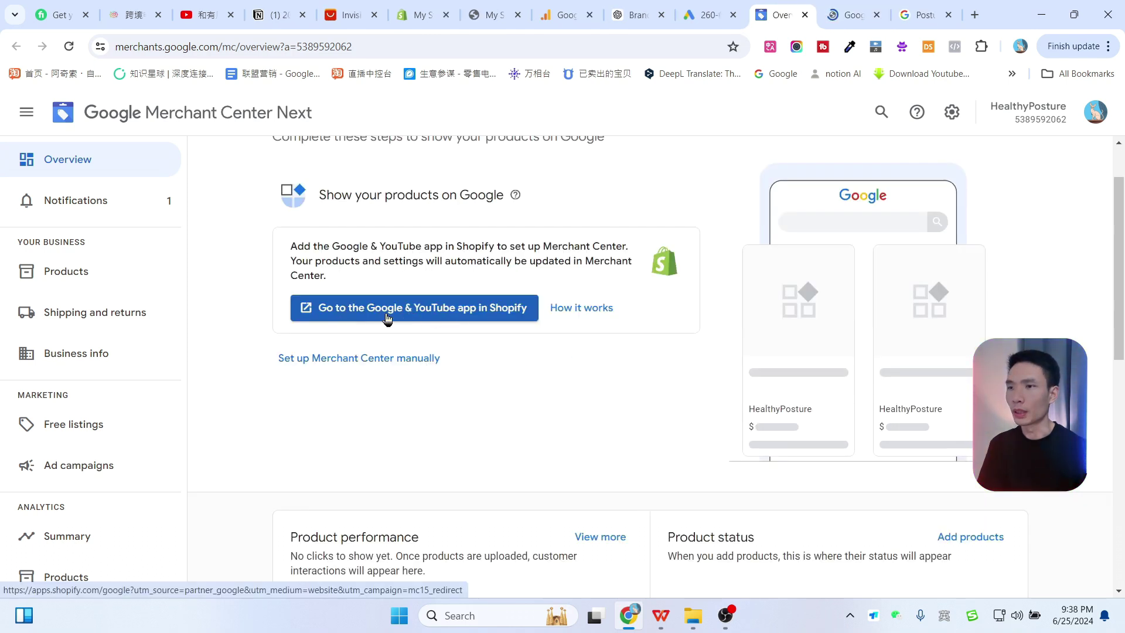
click(461, 311)
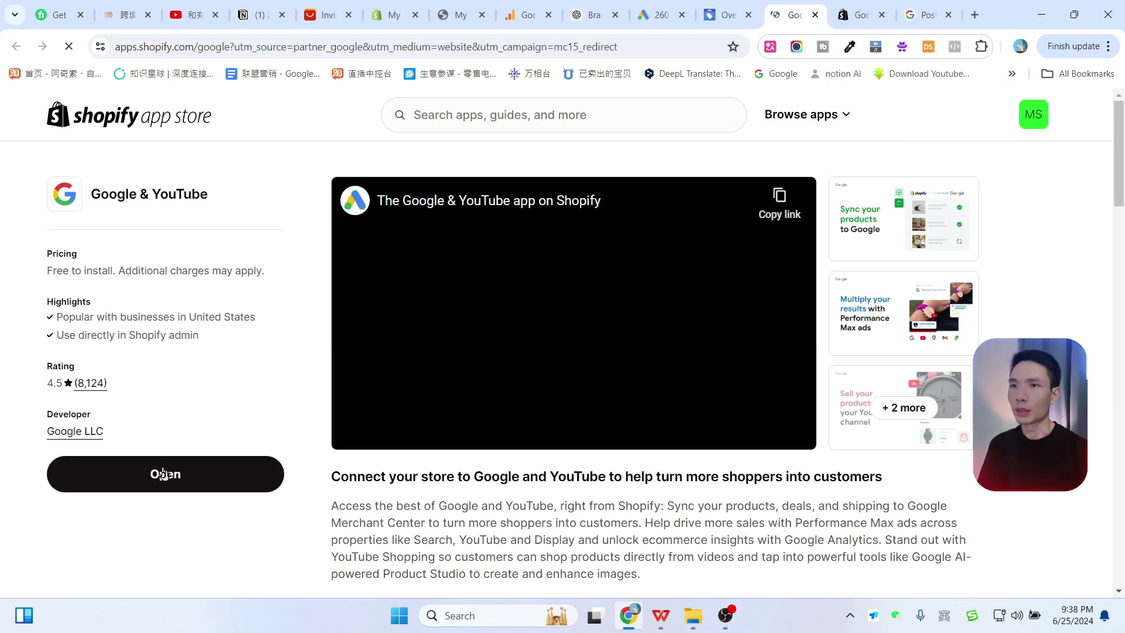
click(193, 475)
click(869, 15)
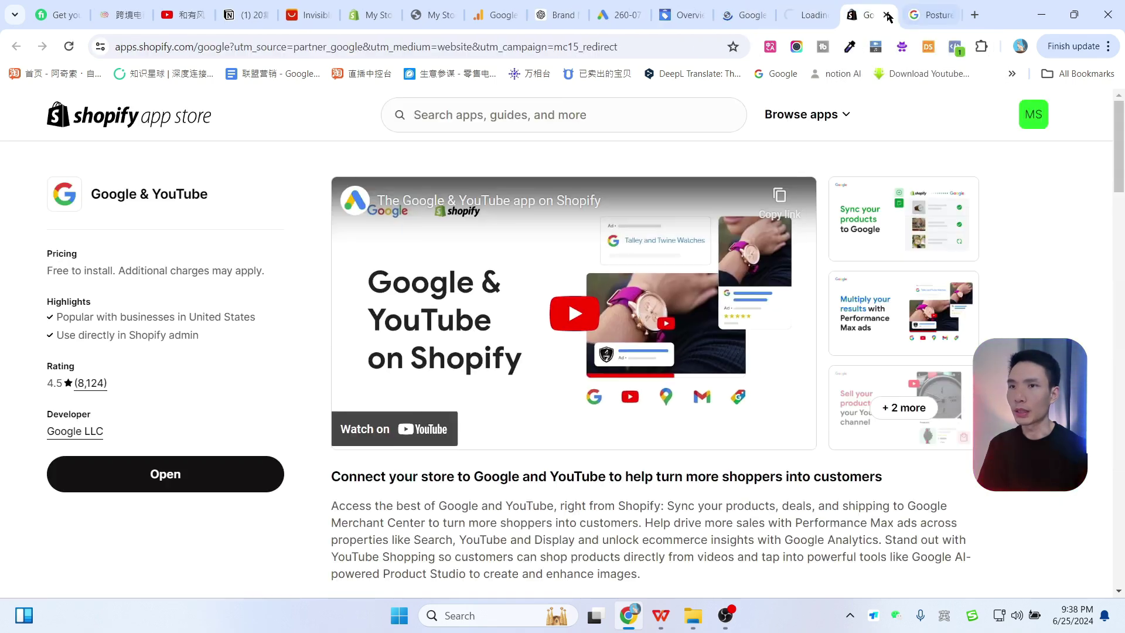
click(931, 15)
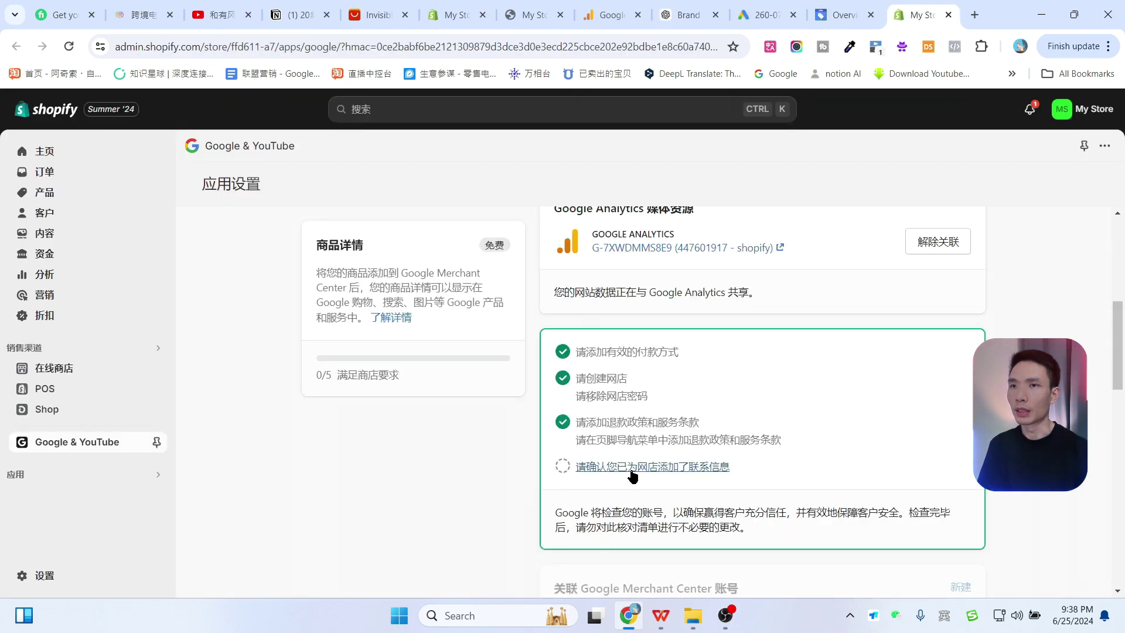
Confirm that the store has contact information, and create a new Merchant Center account from the Google & YouTube app settings
click(679, 467)
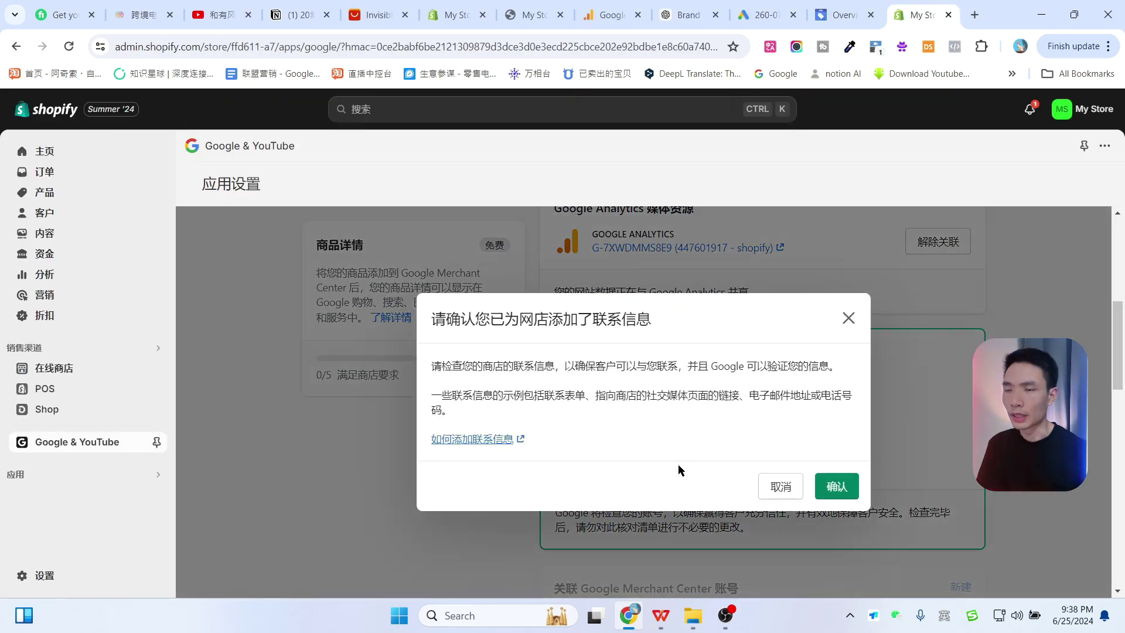
key(Return)
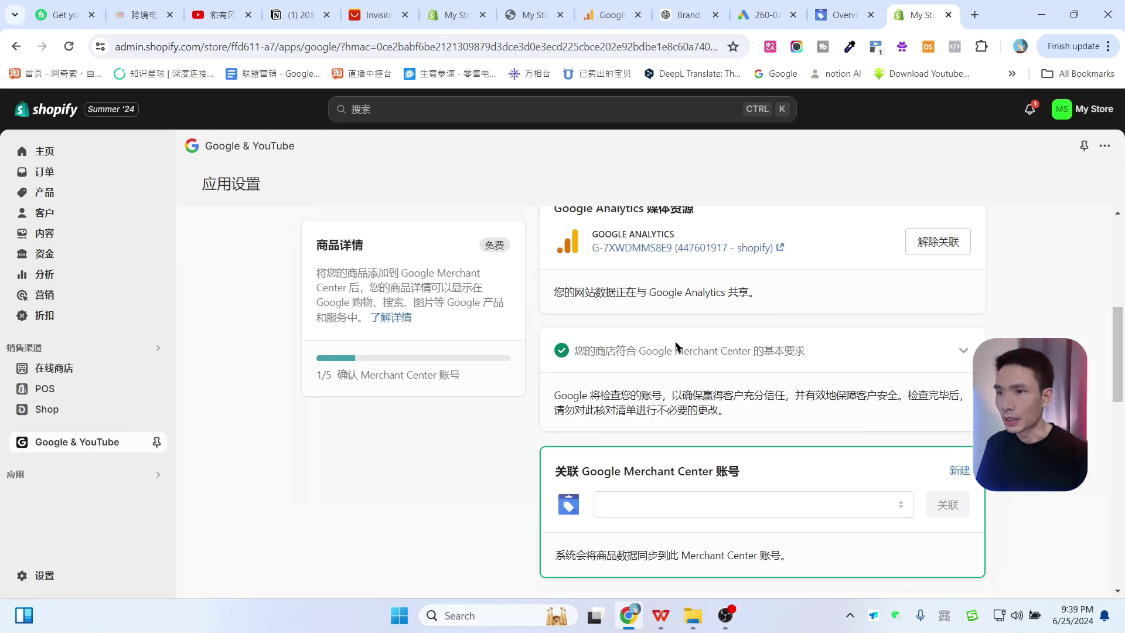
scroll(768, 317, down, 1)
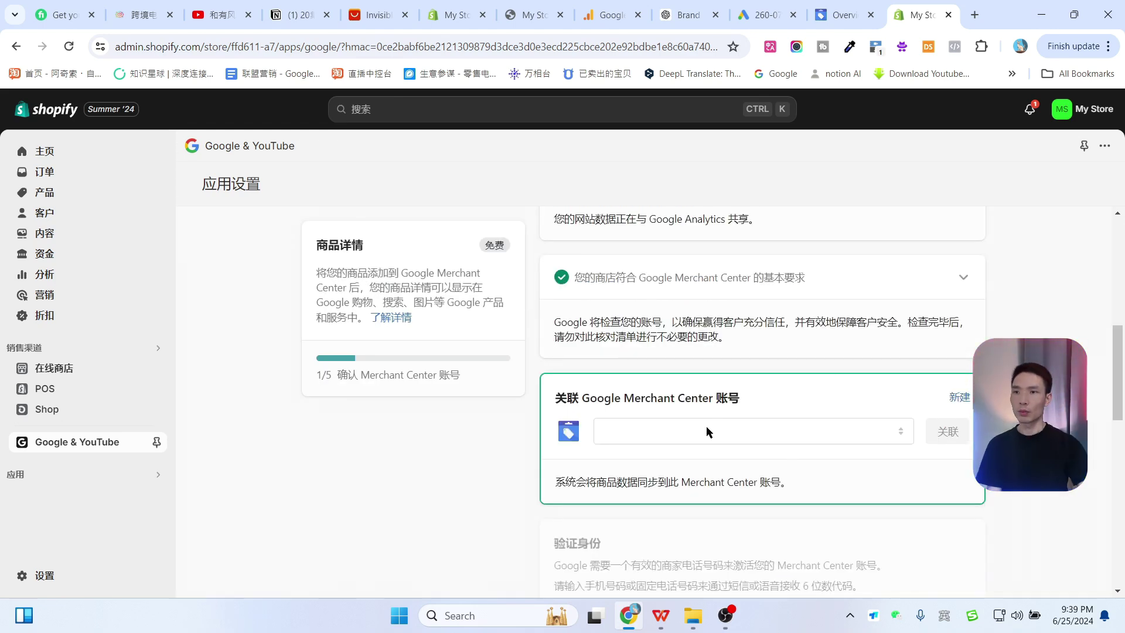
click(959, 397)
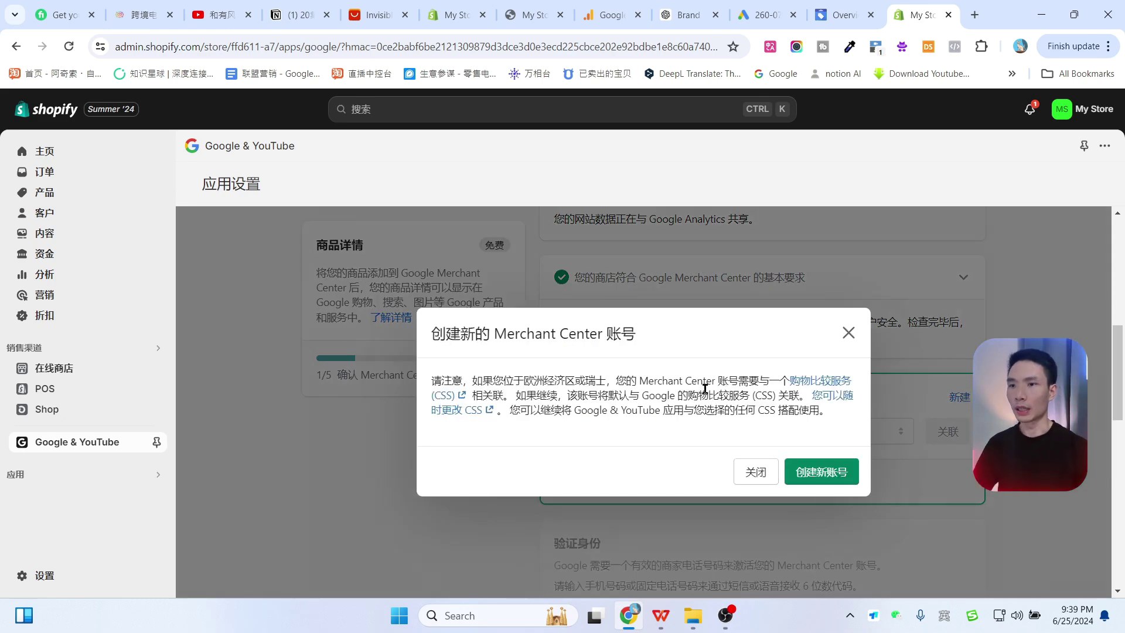
click(820, 473)
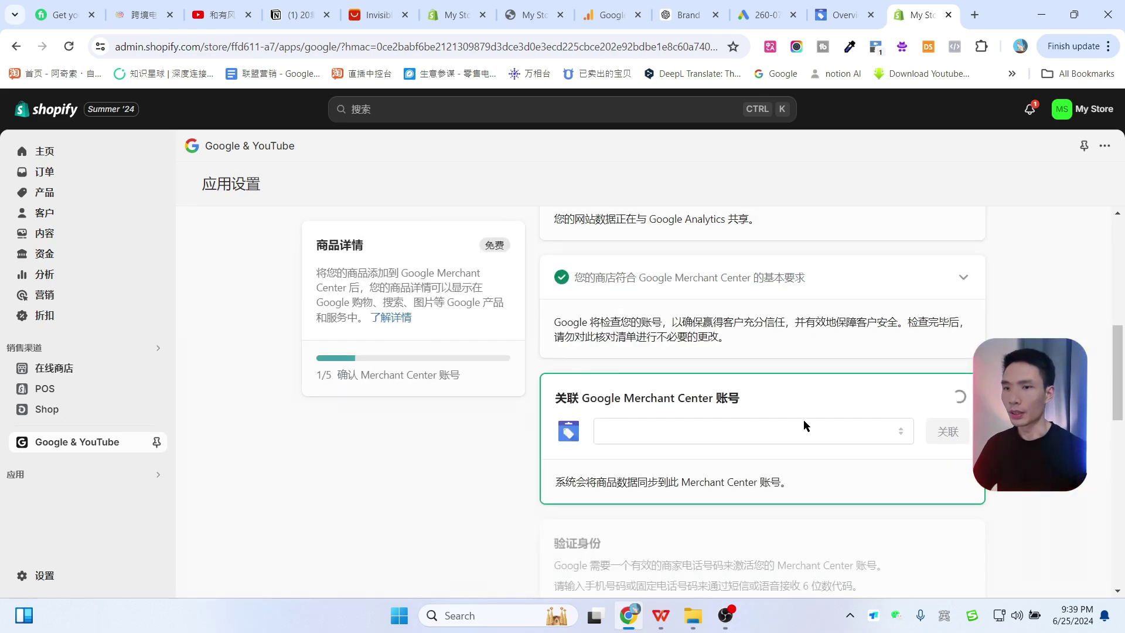
Link the My Store Merchant Center account to the Google & YouTube app
click(949, 359)
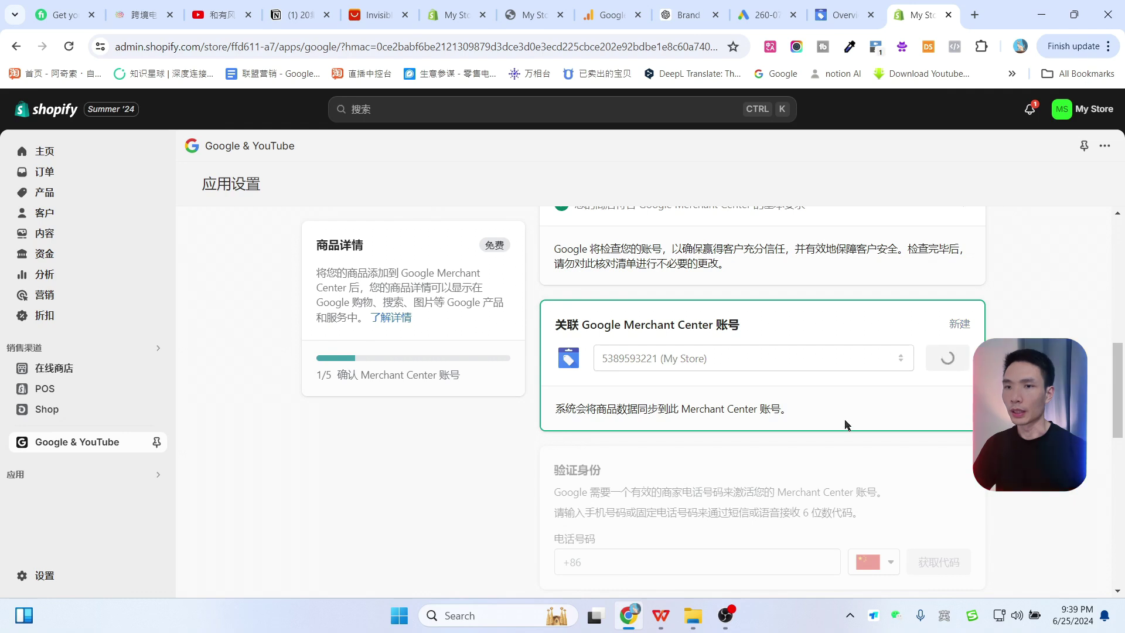
click(620, 332)
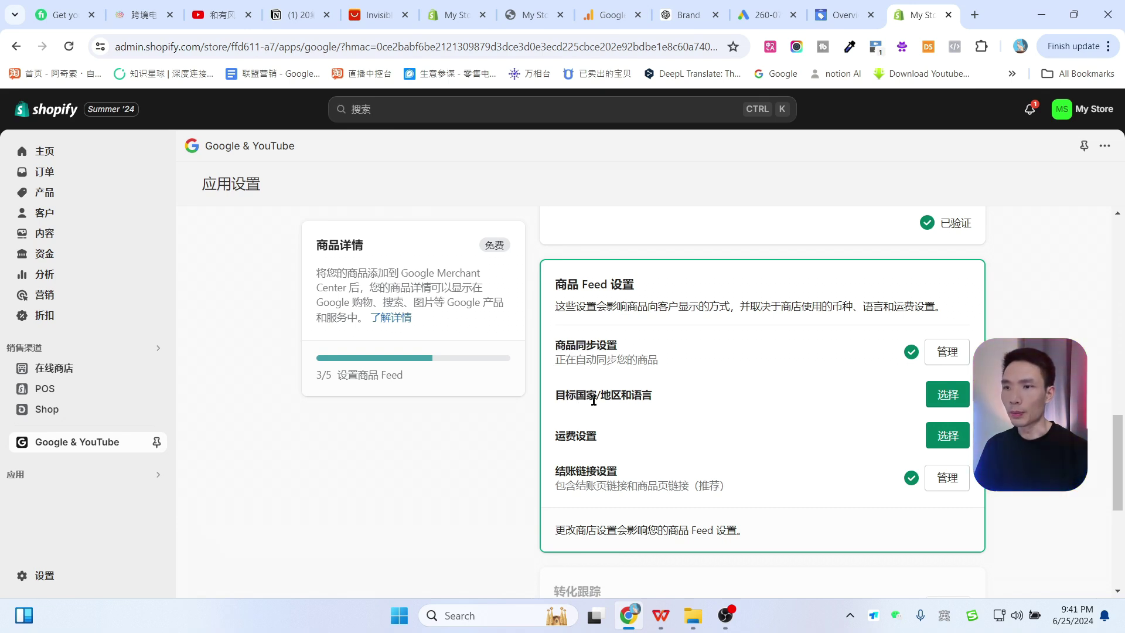
Save United States and English as the product feed's target country and language, and choose automatic import of the shipping information
click(963, 394)
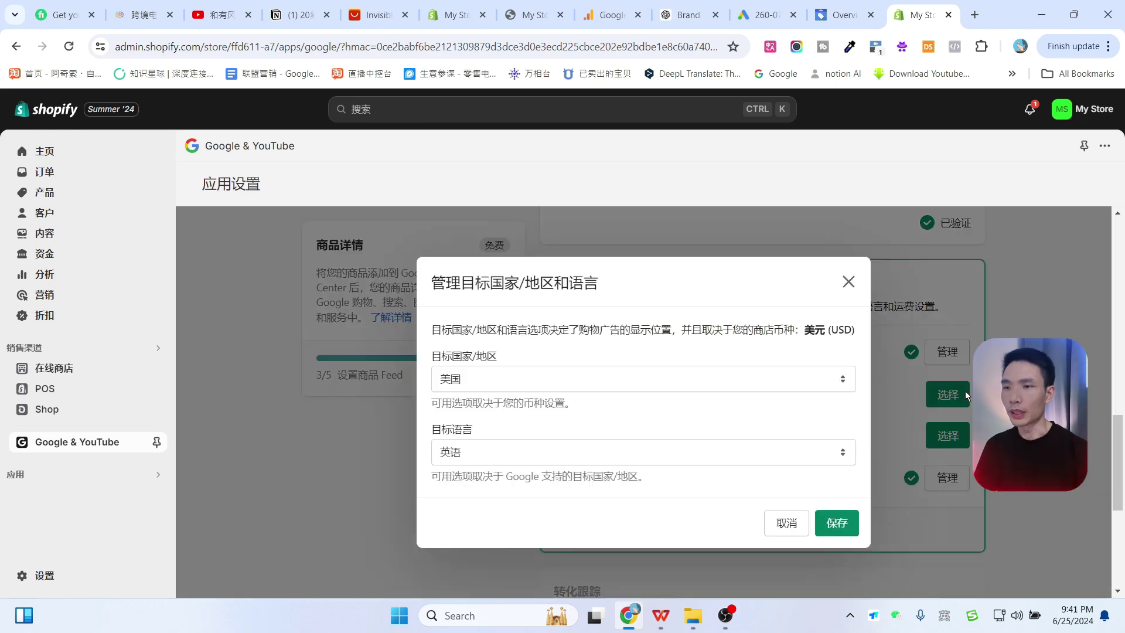
click(838, 526)
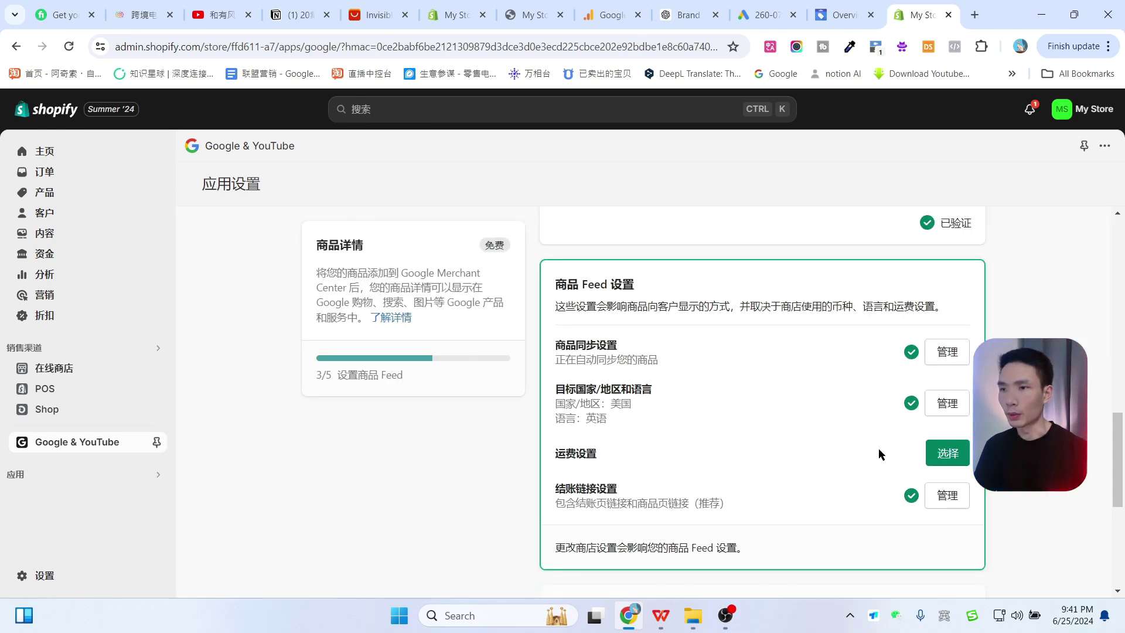
click(947, 453)
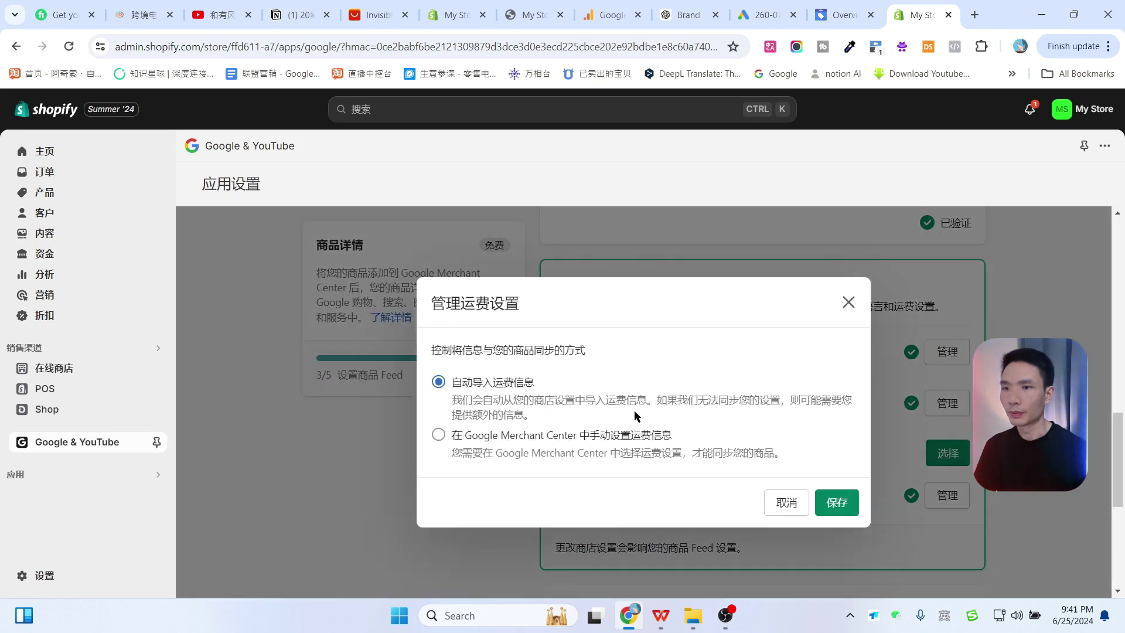
click(839, 500)
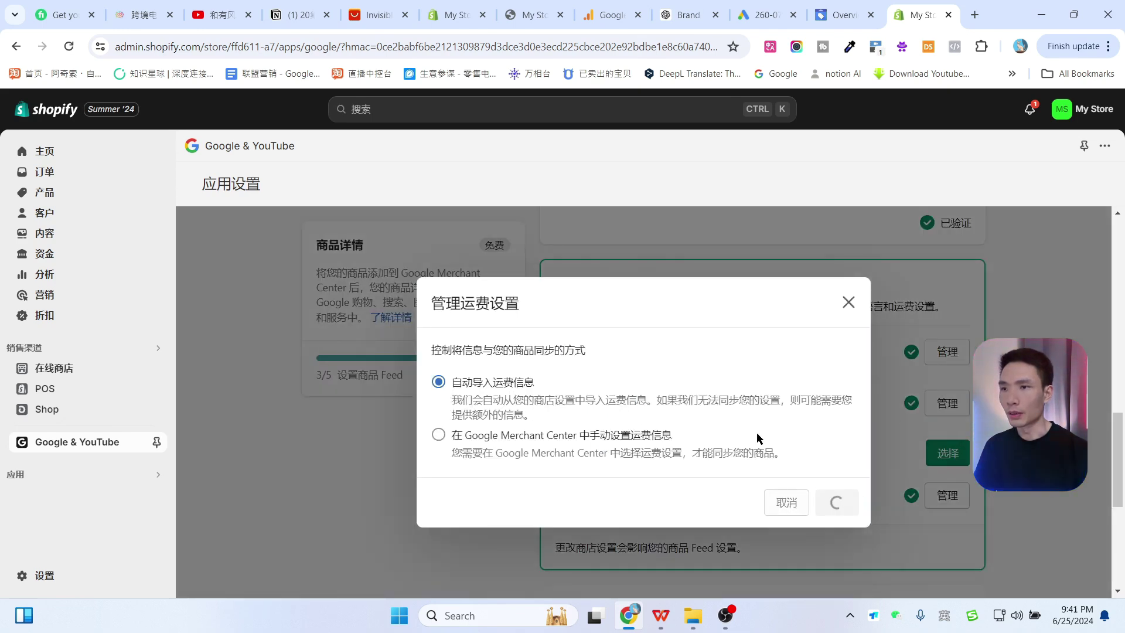
Agree to Google's terms of service and complete the Google & YouTube app setup
scroll(782, 413, down, 5)
click(643, 490)
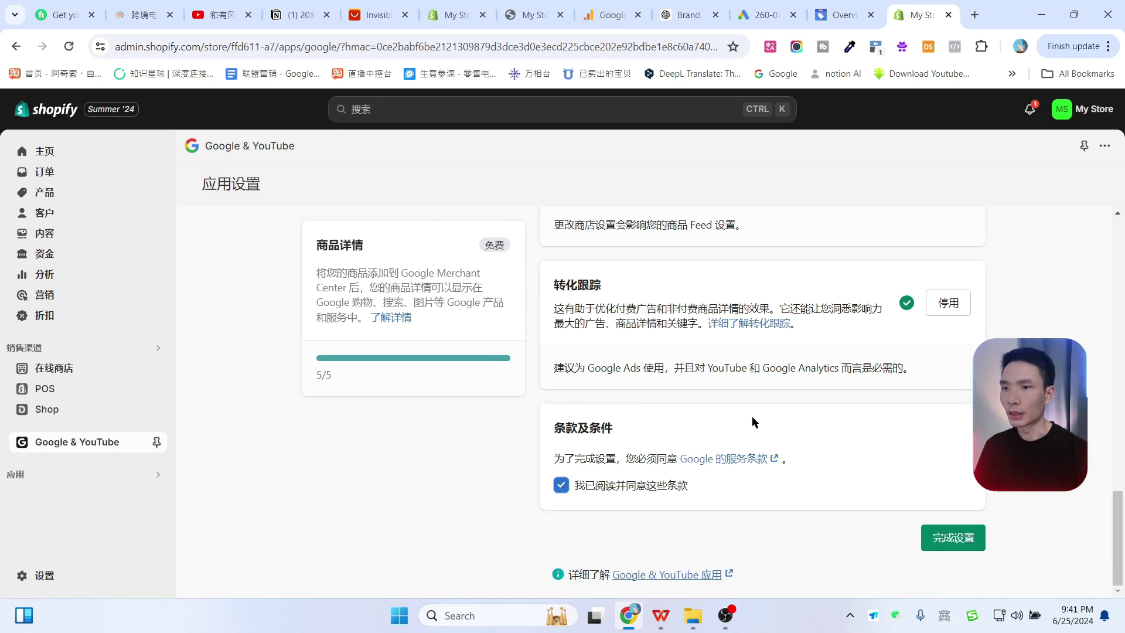
click(953, 539)
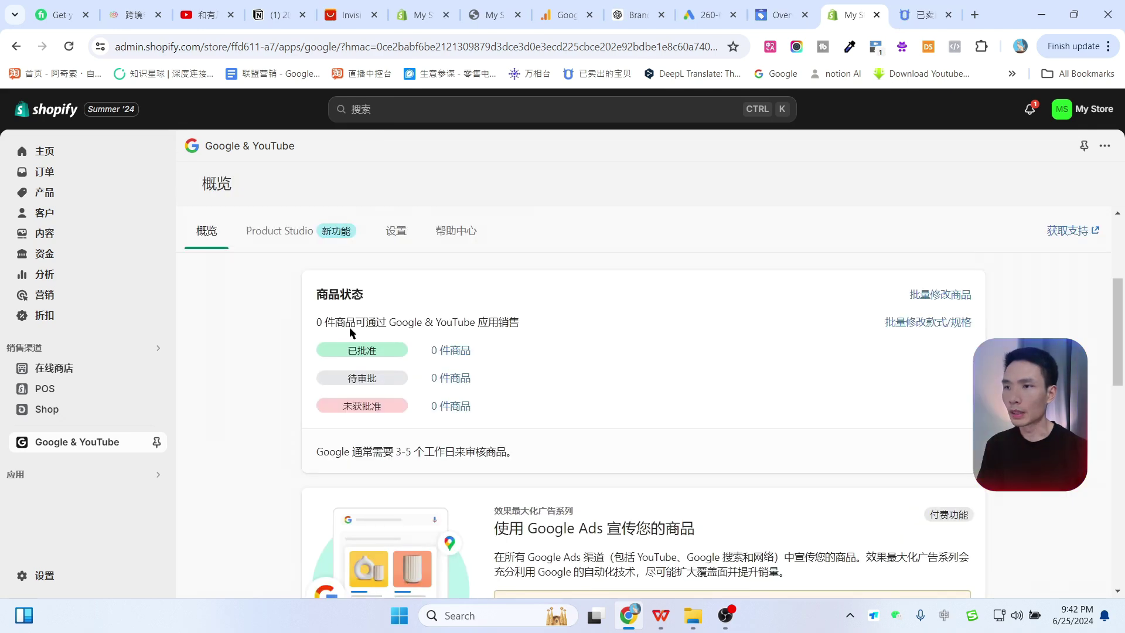
Review the app overview, checking the product sync notice, the product approval status and the other promotion options
click(466, 350)
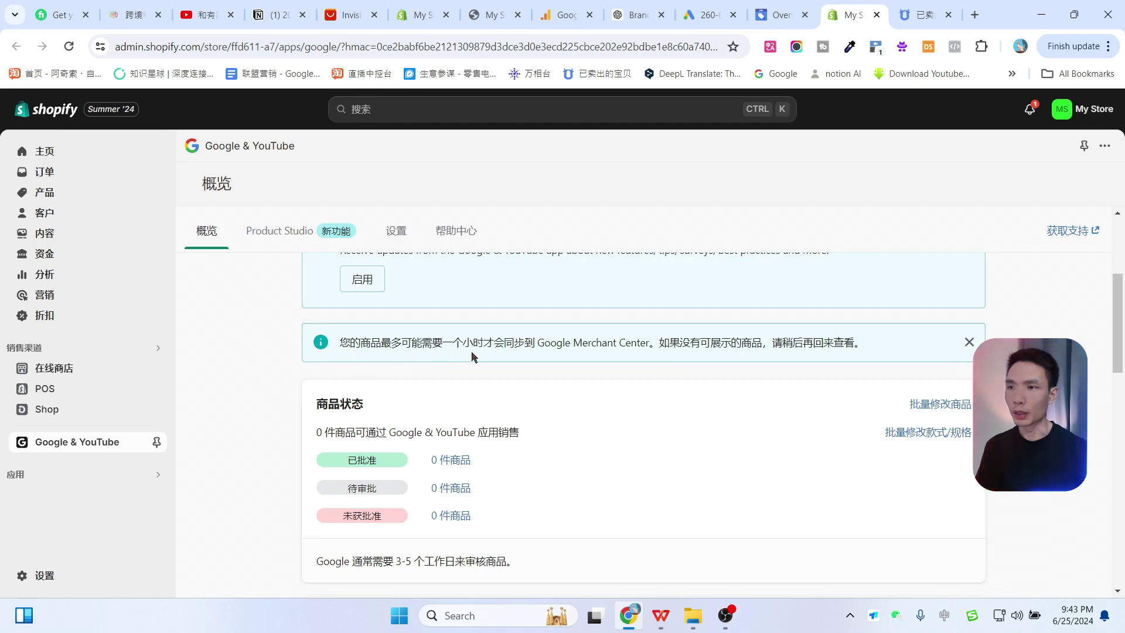
scroll(634, 356, down, 1)
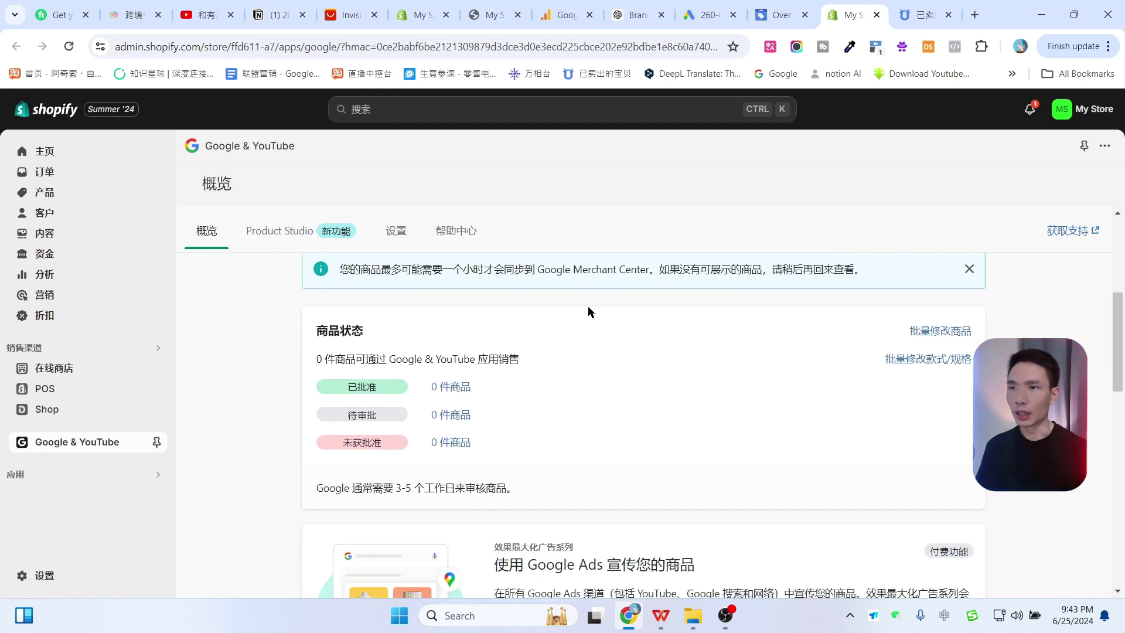
scroll(588, 310, up, 1)
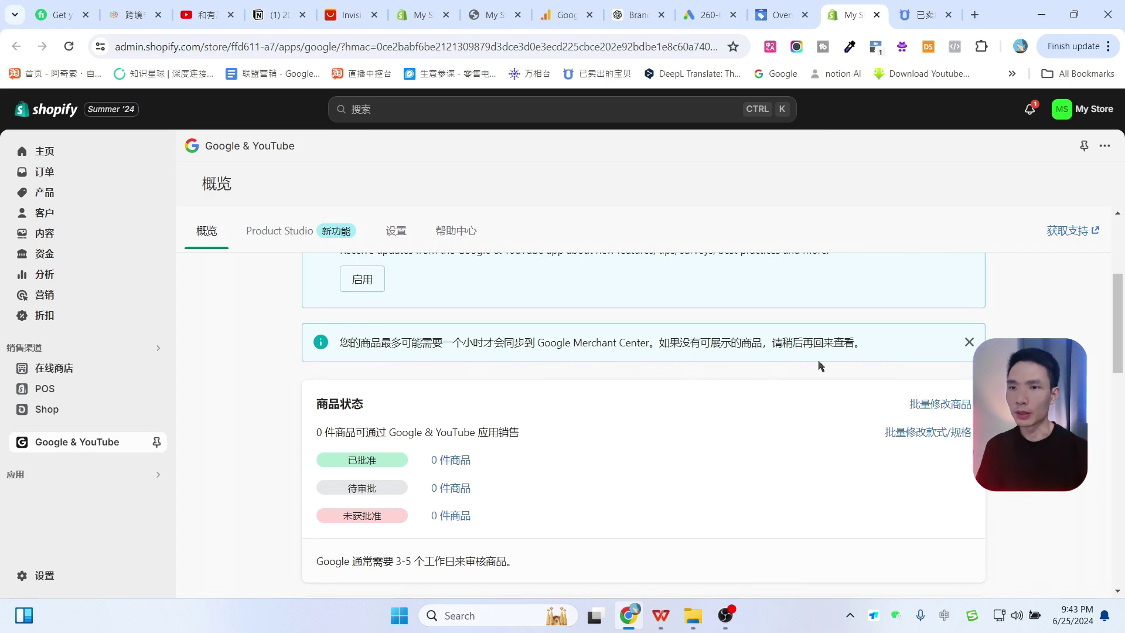
scroll(778, 435, down, 1)
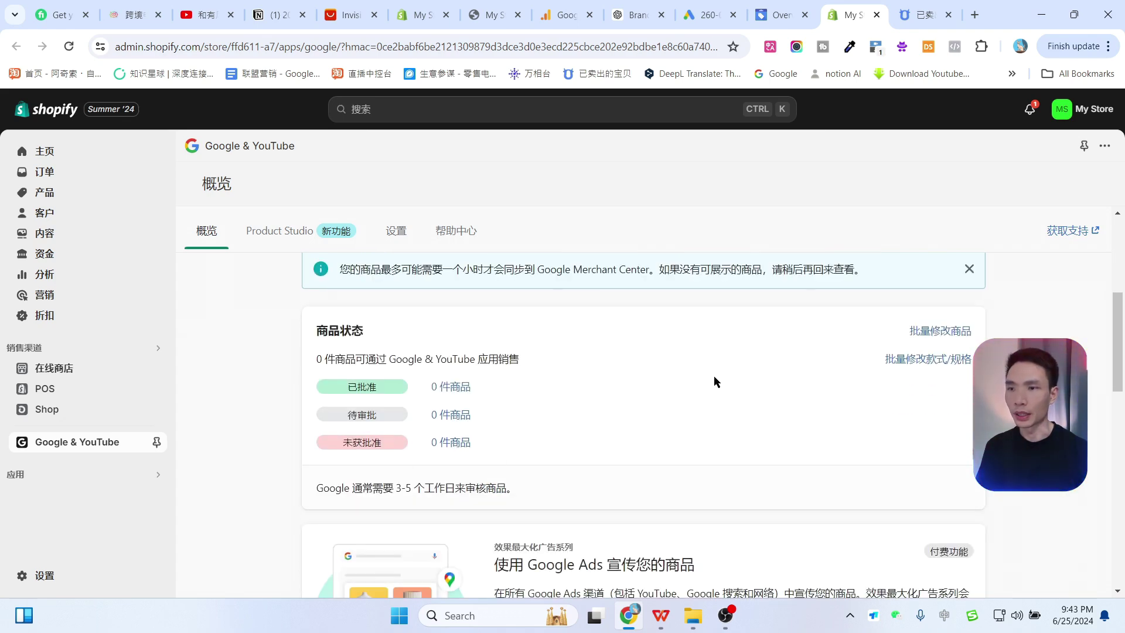
scroll(761, 398, down, 10)
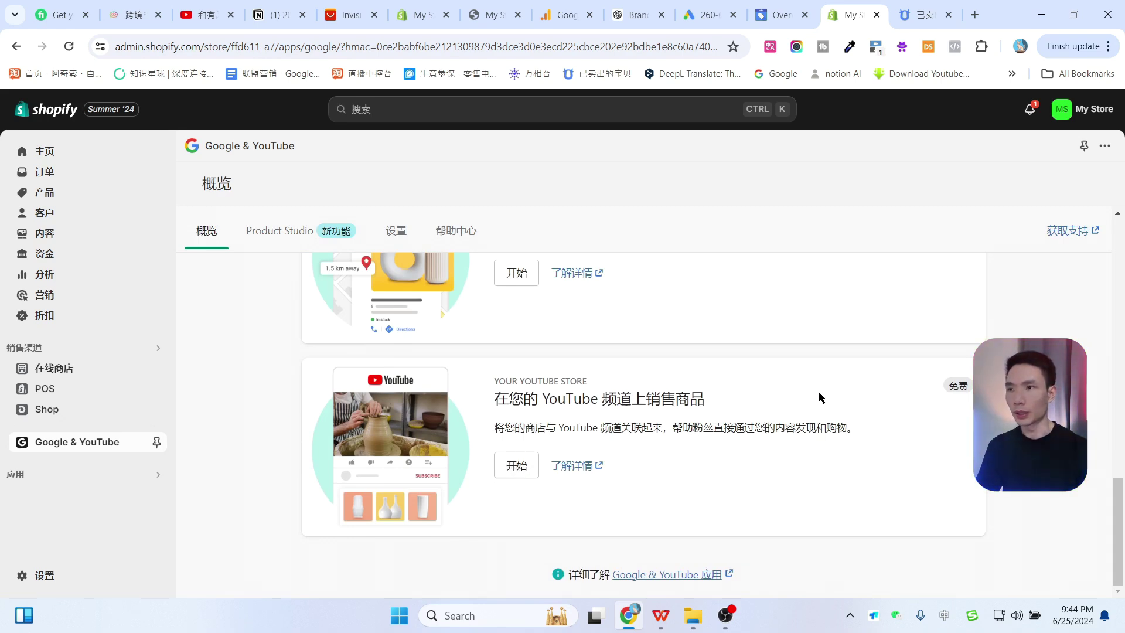
scroll(815, 394, up, 10)
scroll(804, 403, down, 2)
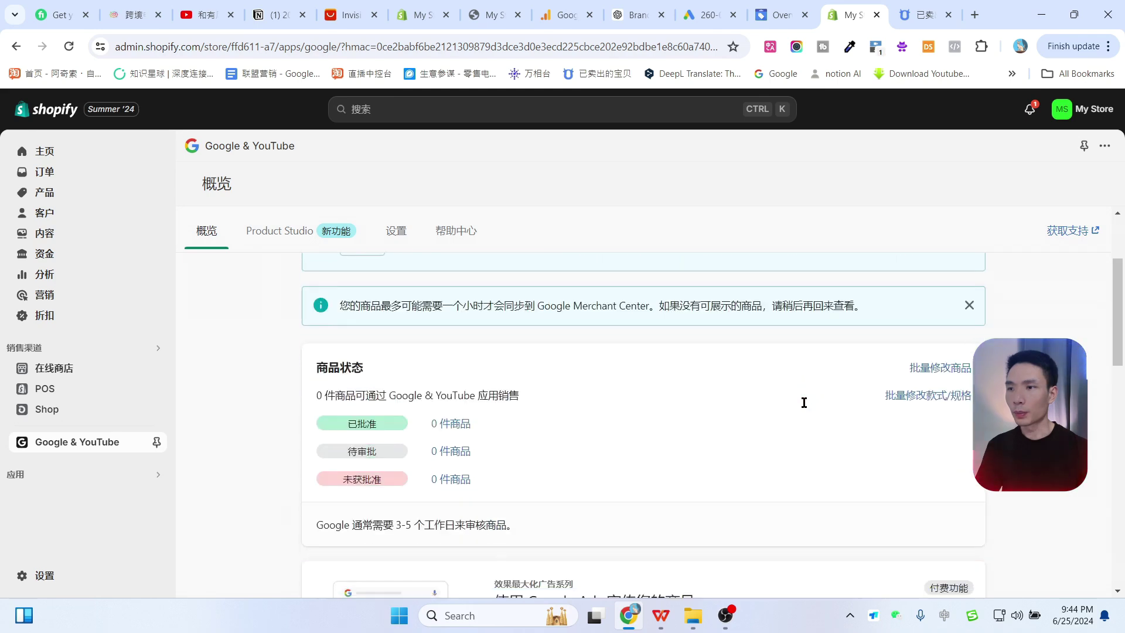
scroll(804, 402, down, 2)
scroll(659, 374, up, 2)
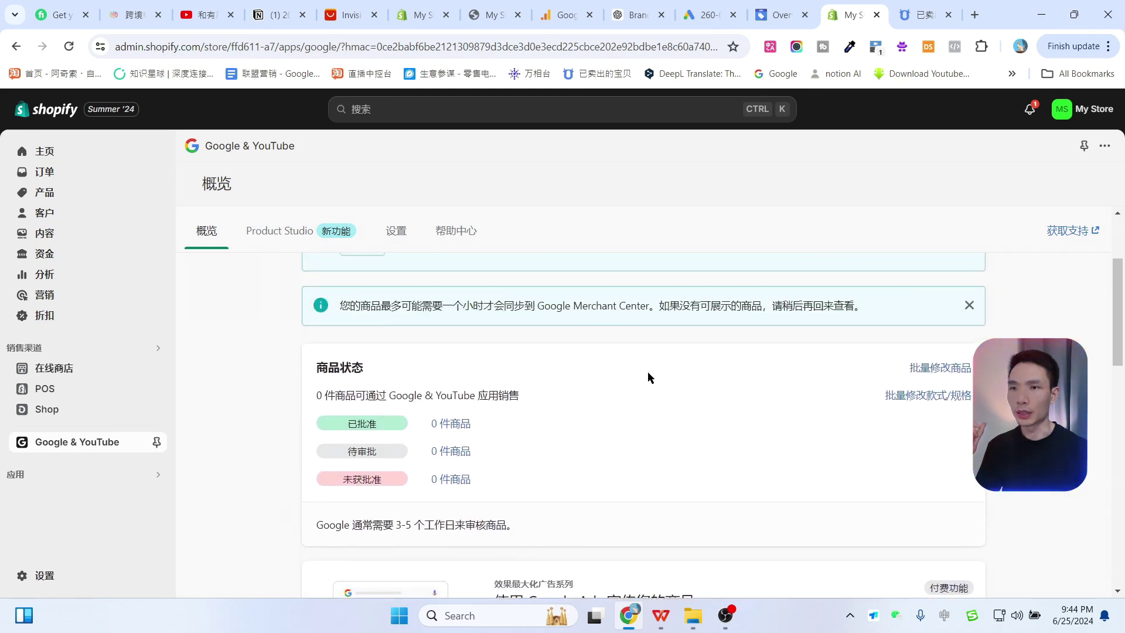
scroll(649, 375, down, 2)
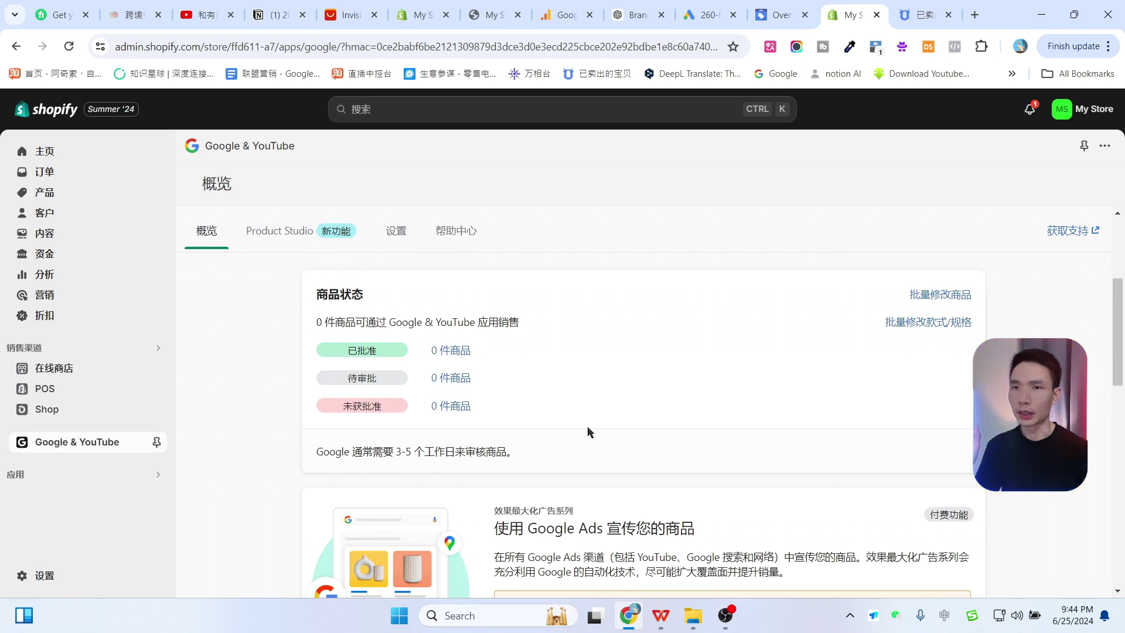
scroll(590, 423, up, 2)
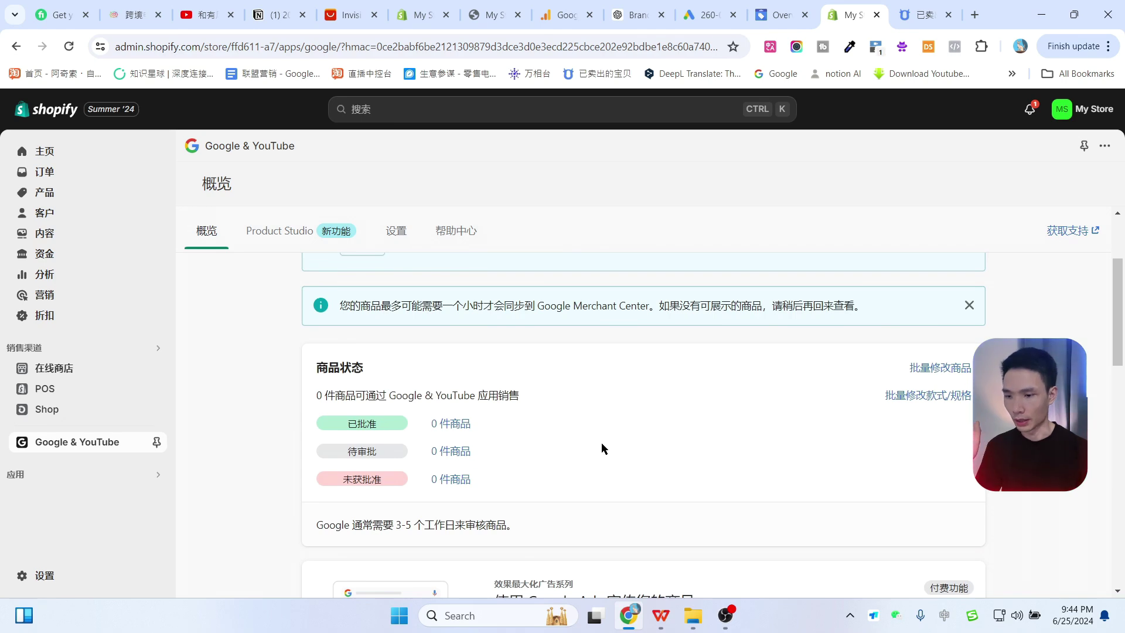
scroll(621, 436, up, 4)
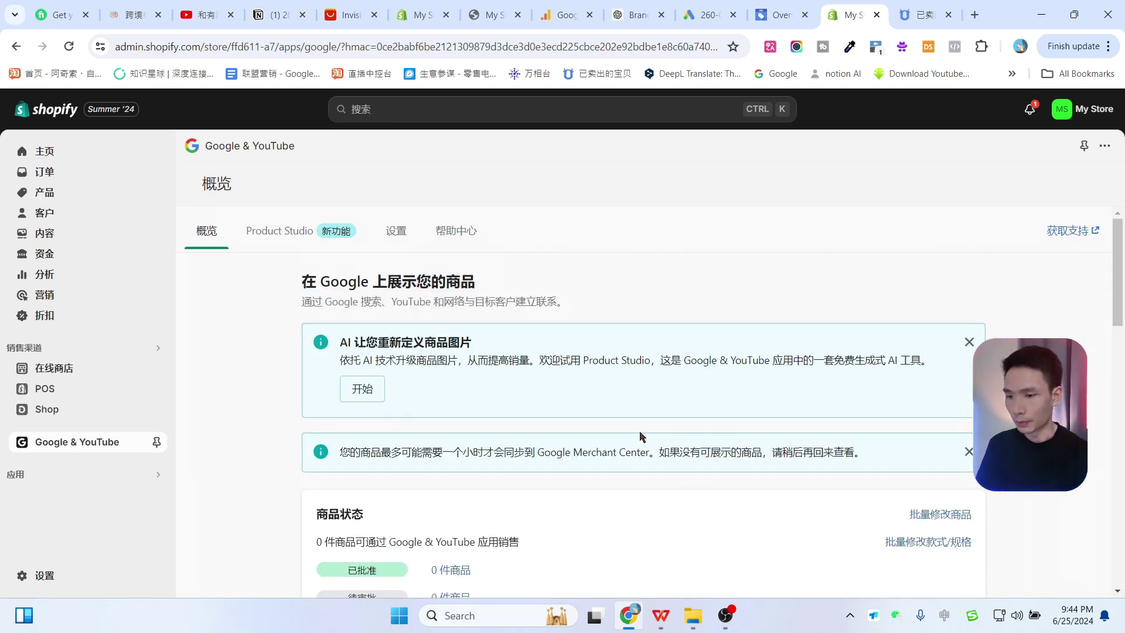
Go to fiverr.com and search the freelance services for "google ads"
click(926, 14)
click(646, 47)
text(fiverr.com)
key(Return)
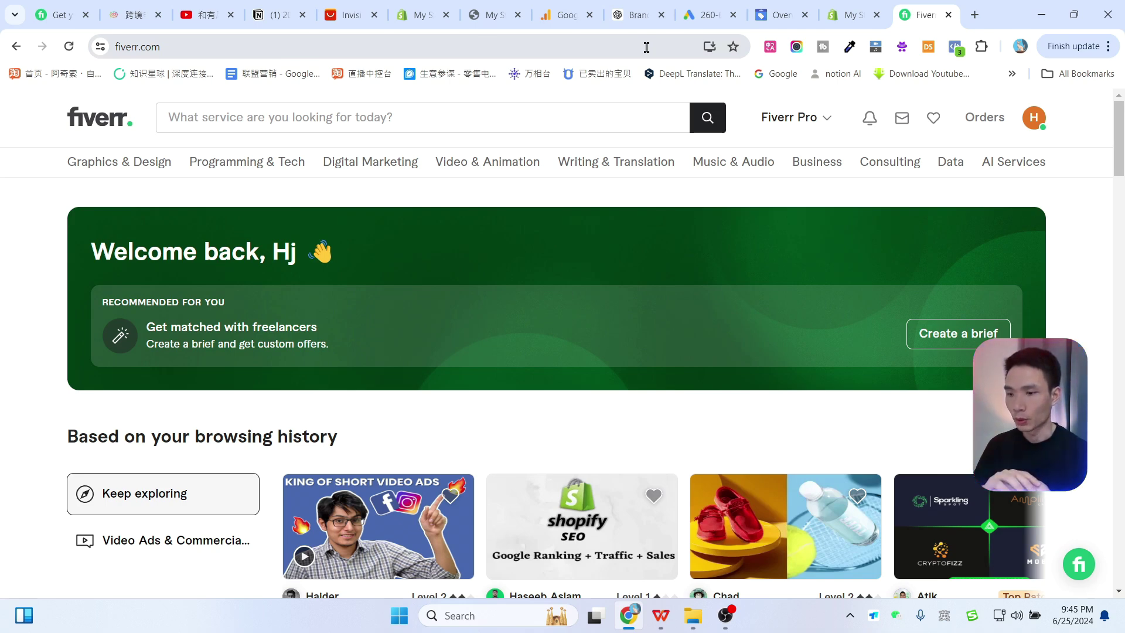
click(435, 119)
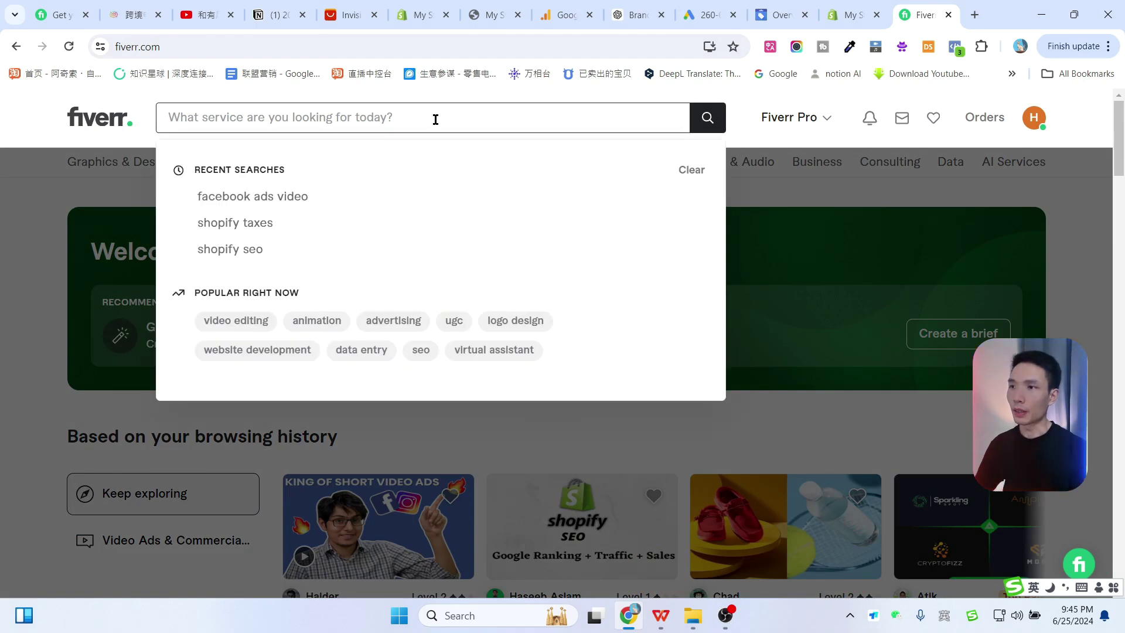
text(google)
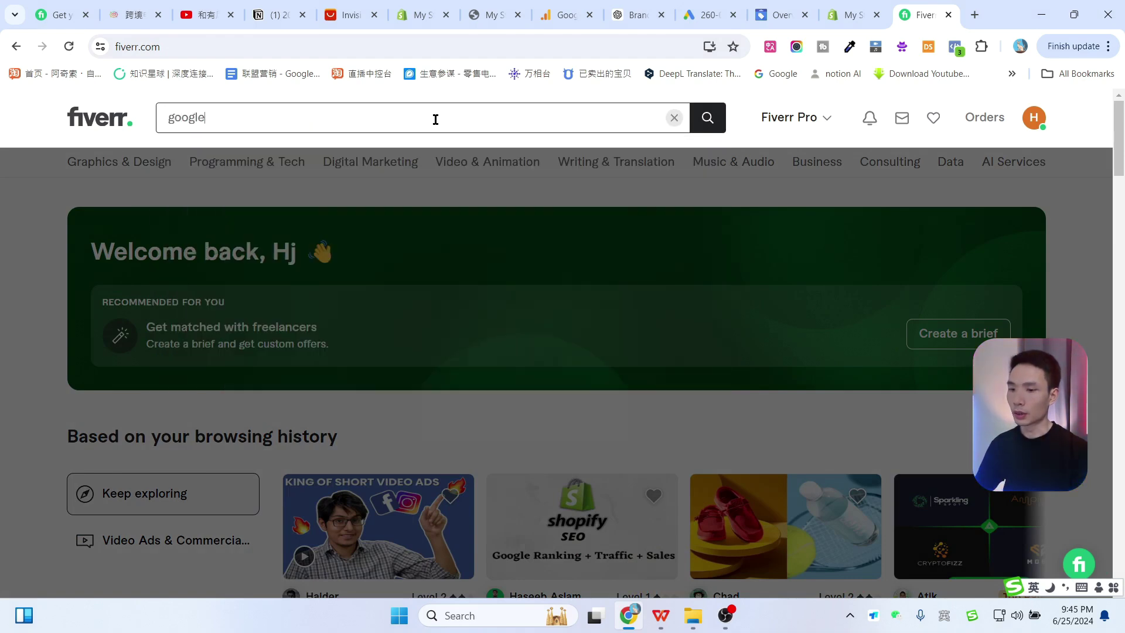
text( ads)
key(Return)
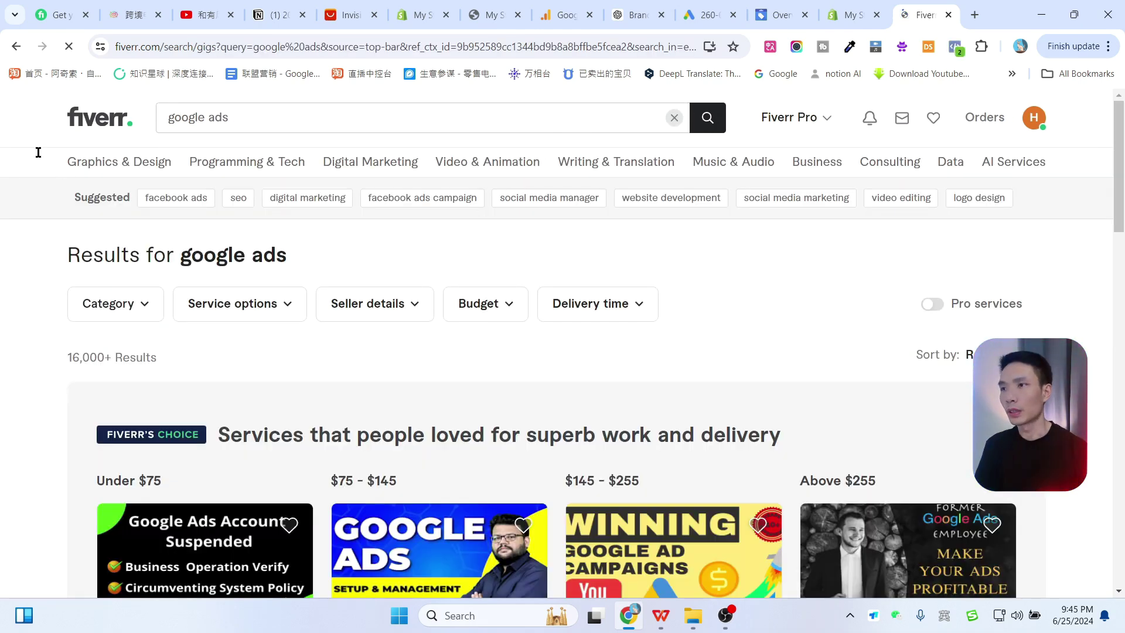
Browse the Google Ads service results, comparing the sellers' offers, ratings and starting prices
scroll(701, 255, down, 4)
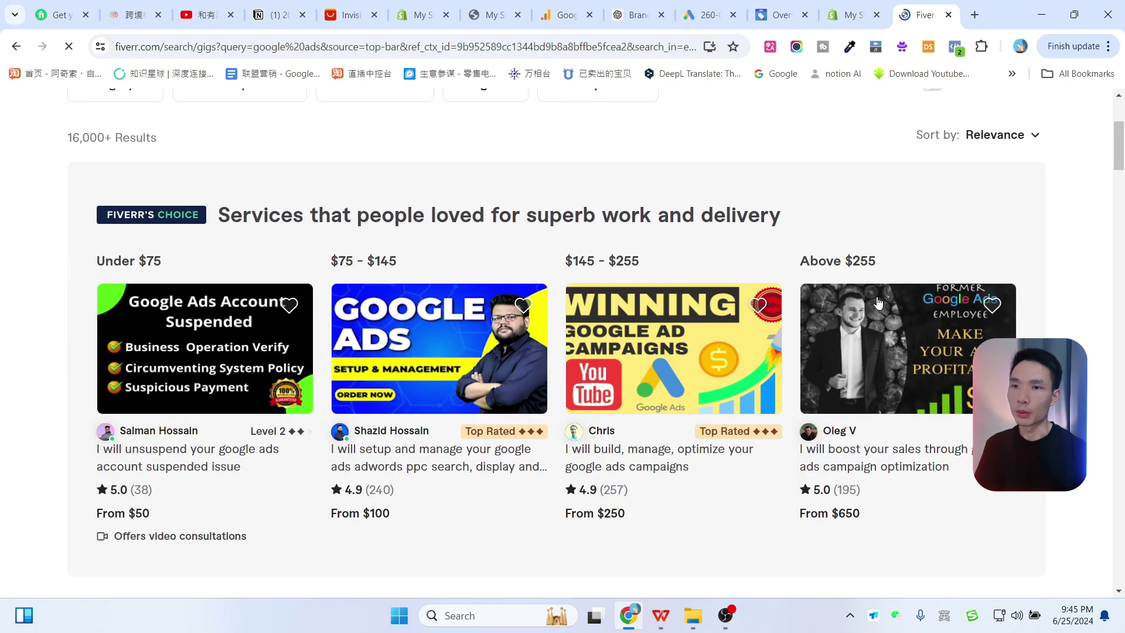
scroll(1051, 282, down, 1)
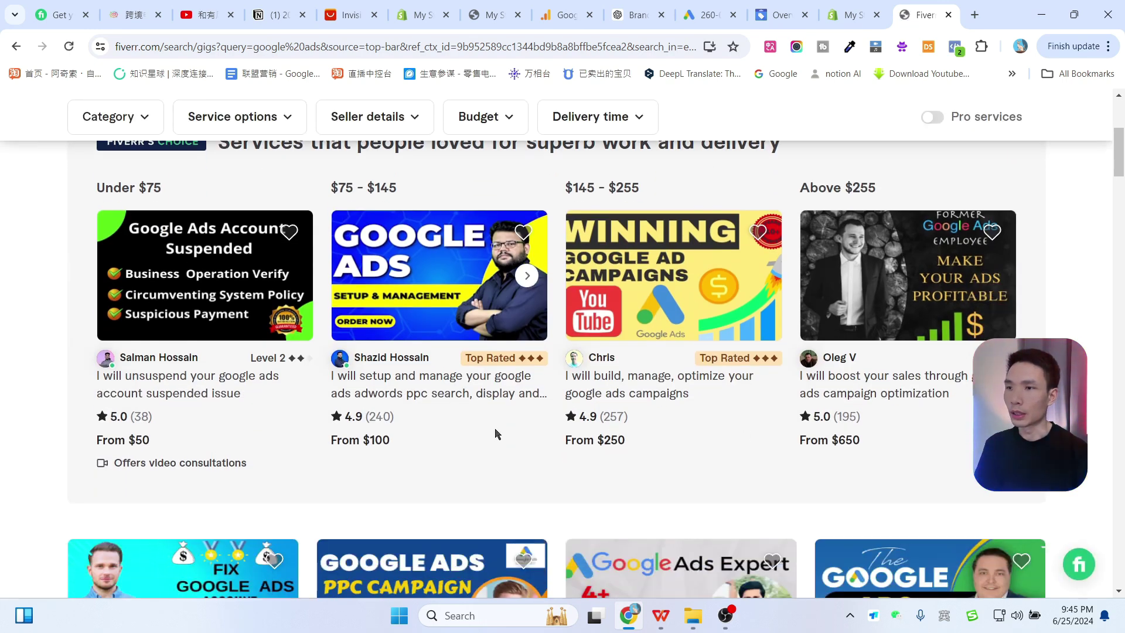
scroll(495, 433, up, 2)
scroll(567, 431, down, 2)
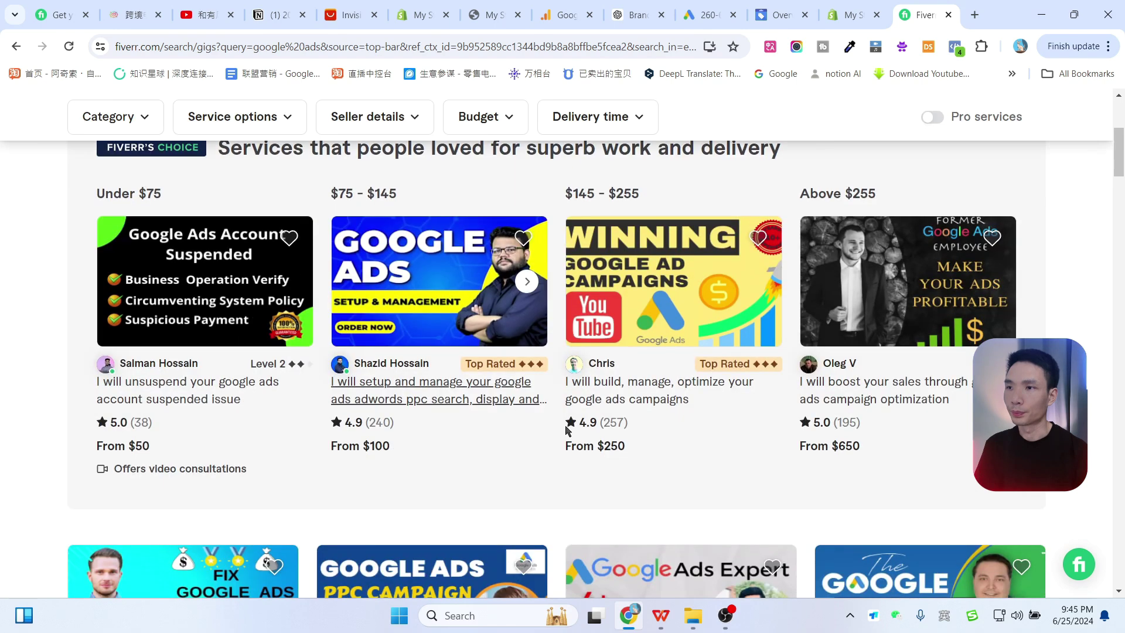
scroll(567, 431, down, 2)
scroll(567, 427, up, 2)
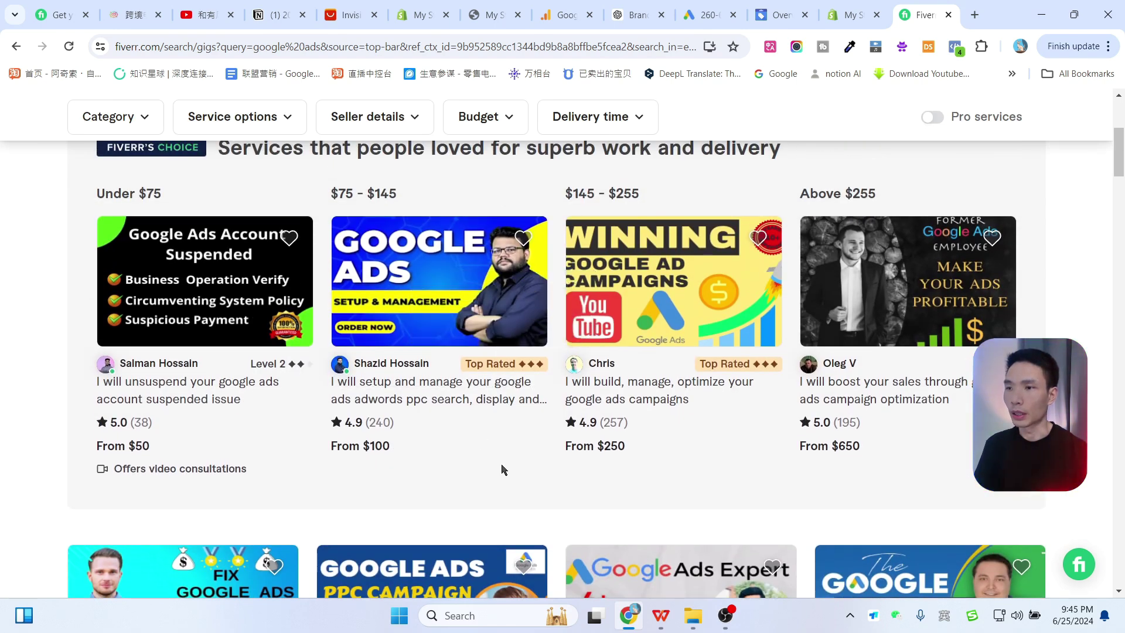
scroll(512, 451, down, 5)
scroll(852, 380, down, 3)
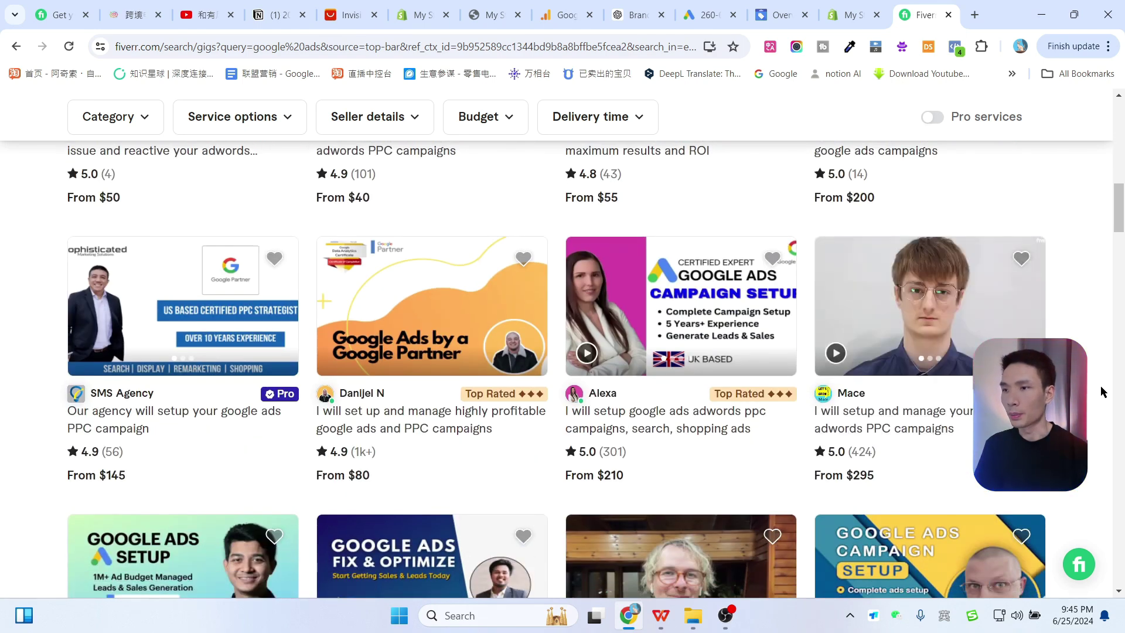
scroll(1101, 391, down, 1)
scroll(769, 422, up, 1)
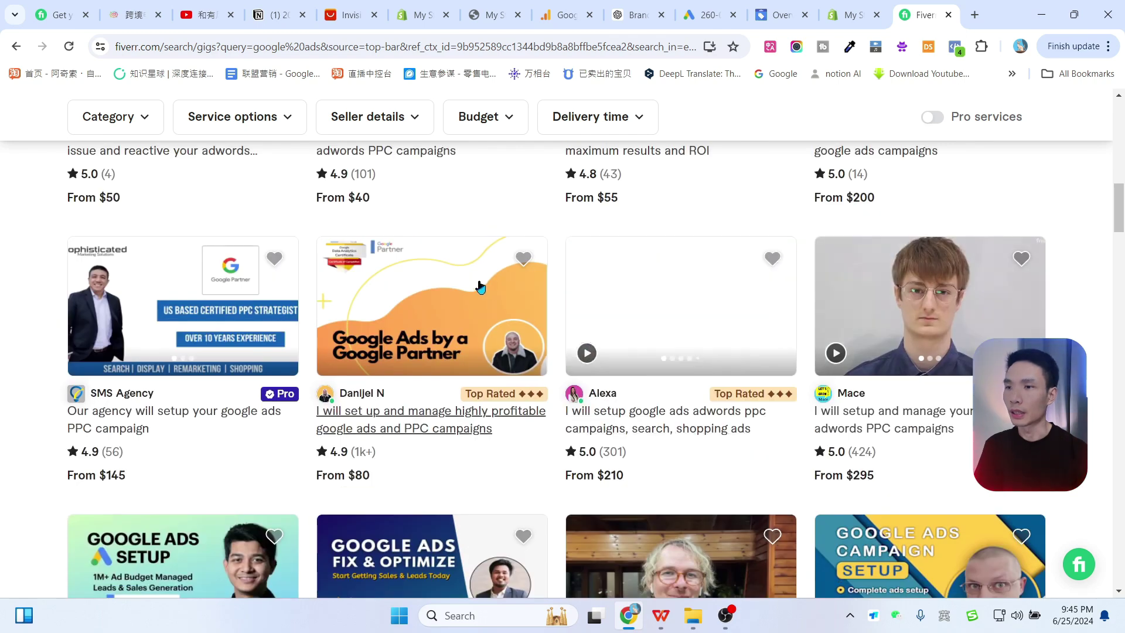
Open the "I will set up and manage highly profitable google ads and PPC campaigns" gig and examine its seller profile and Basic package
click(444, 304)
click(859, 7)
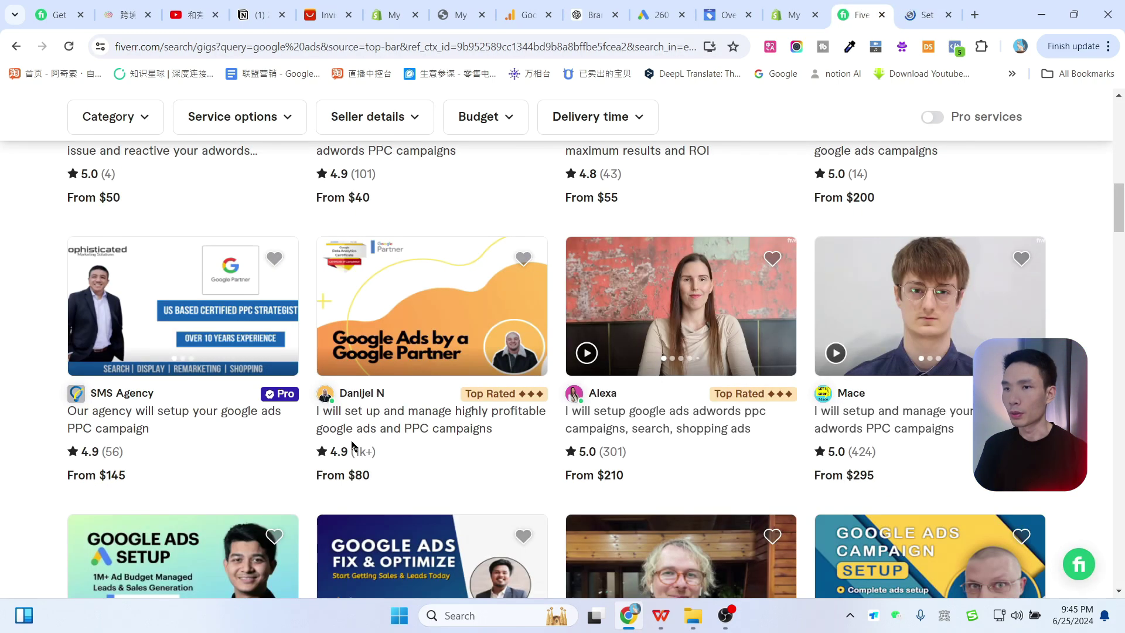
key(ctrl+Tab)
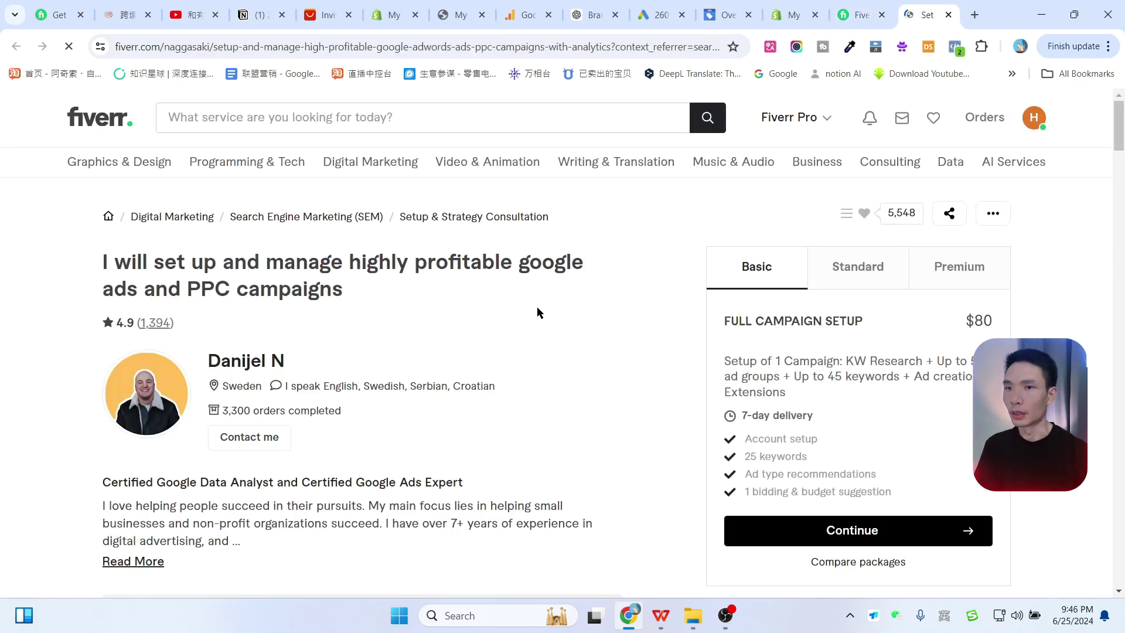
scroll(538, 307, down, 3)
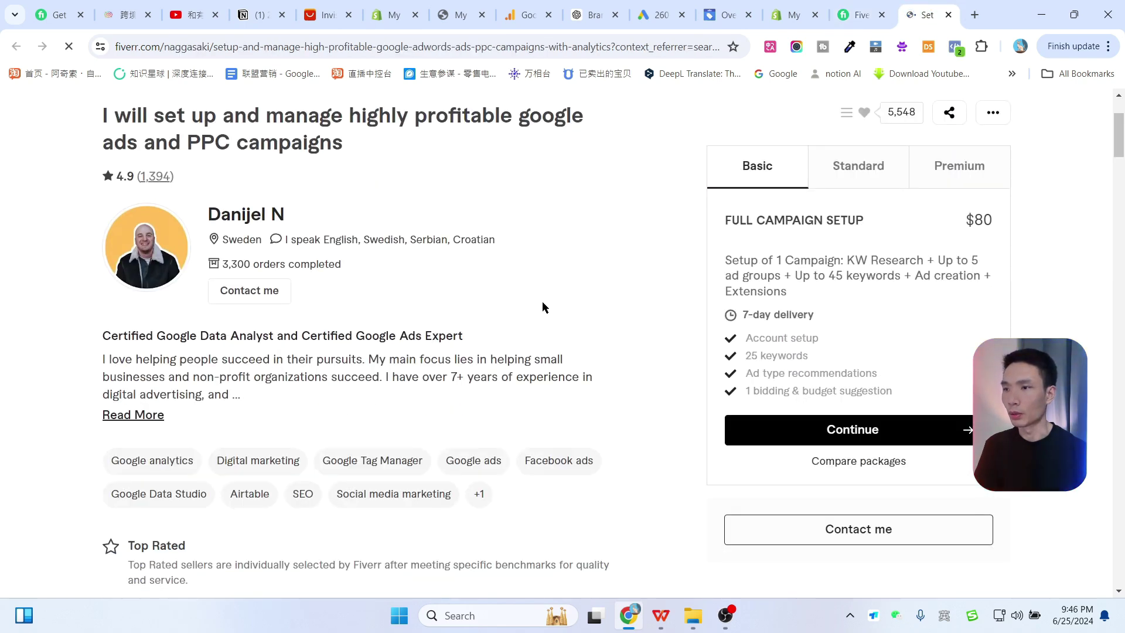
scroll(542, 302, down, 3)
scroll(542, 301, up, 3)
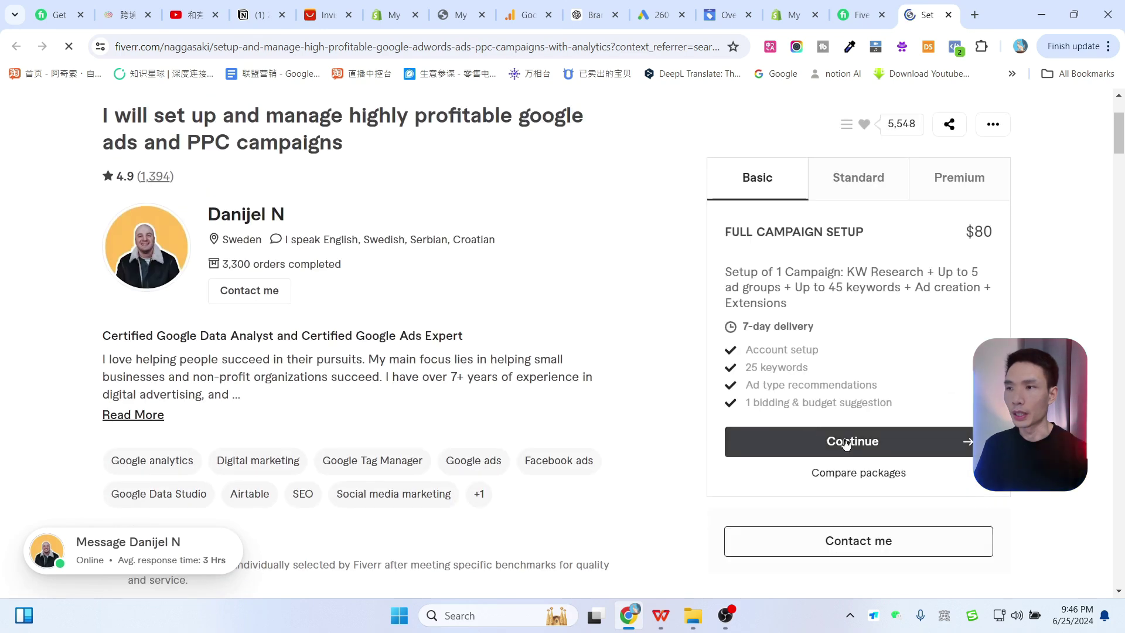